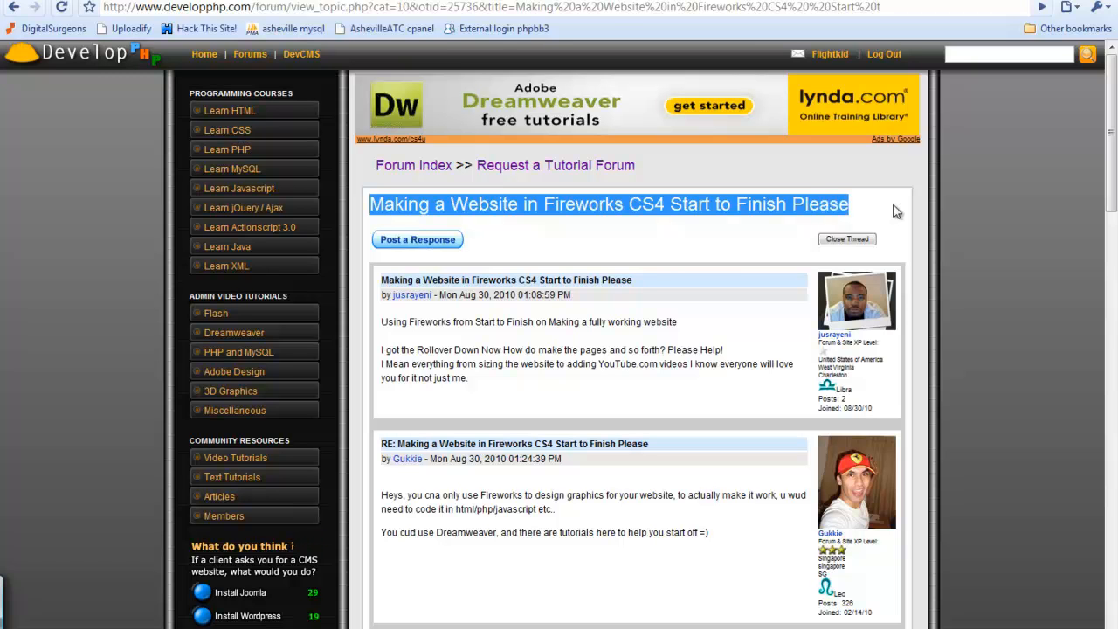
# Read through the forum thread requesting a start-to-finish Fireworks website tutorial, including all its replies
pyautogui.click(1023, 332)
pyautogui.scroll(-5, 560, 437)
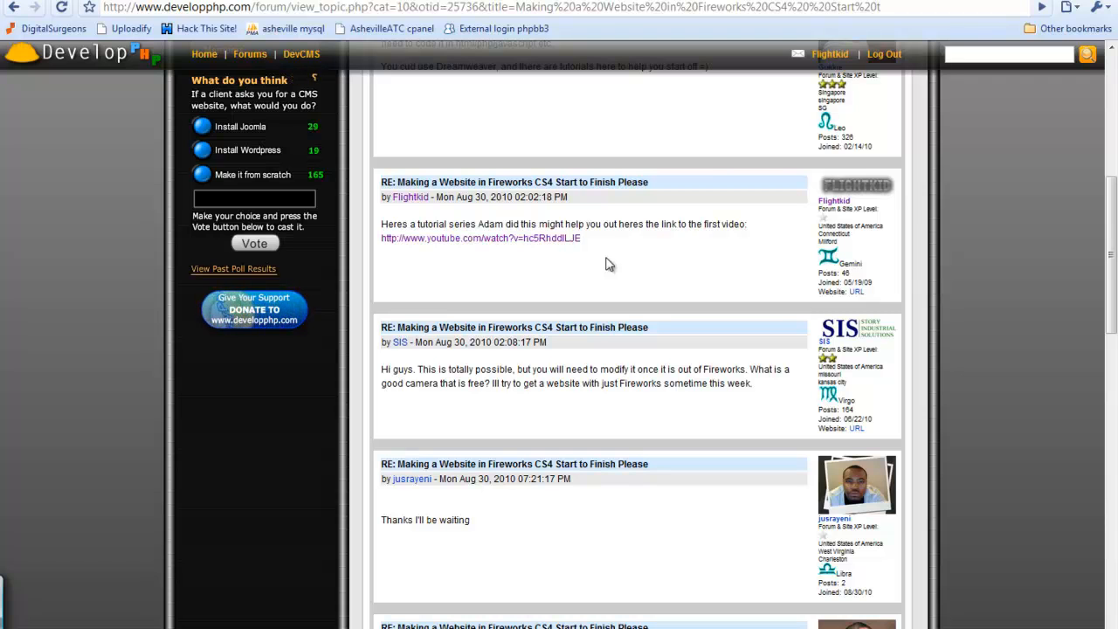
pyautogui.scroll(-3, 631, 268)
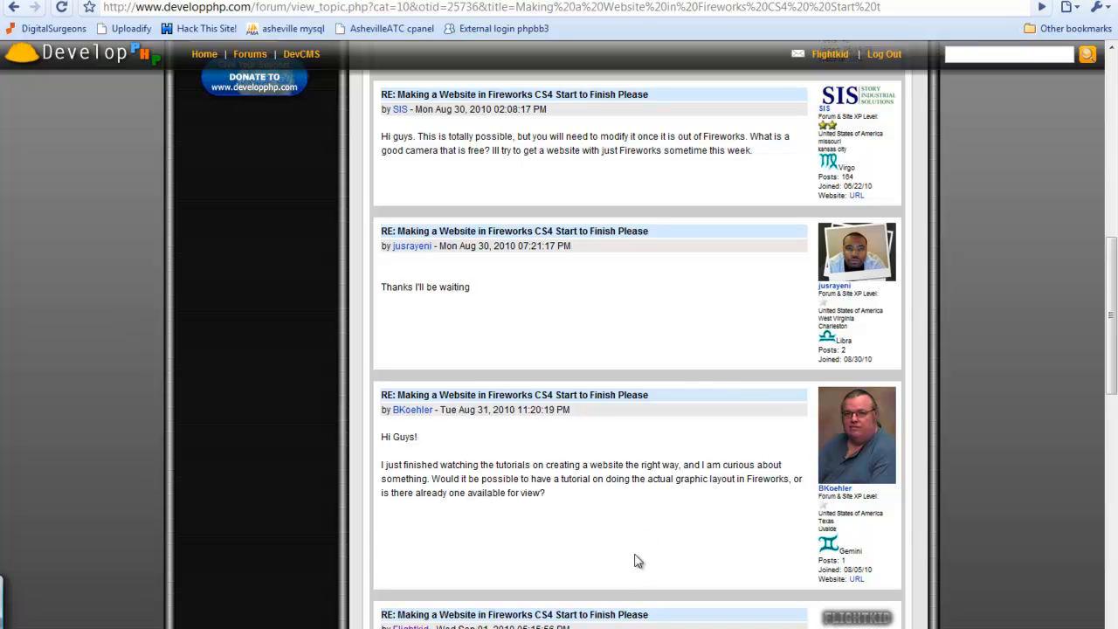
pyautogui.scroll(-3, 644, 549)
pyautogui.scroll(-1, 644, 548)
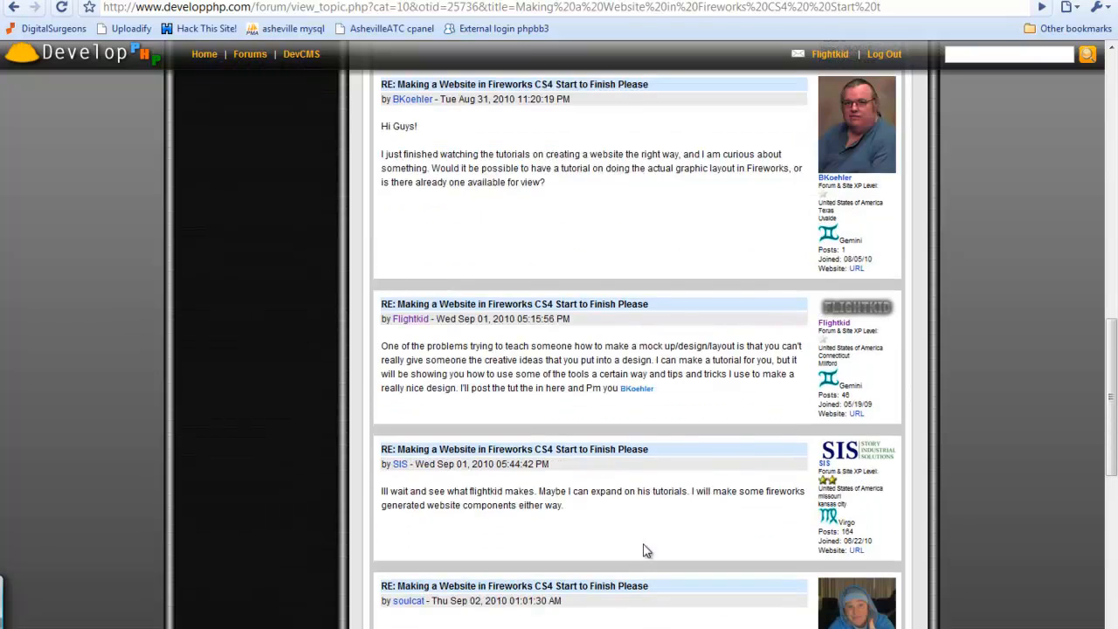
pyautogui.scroll(-6, 644, 552)
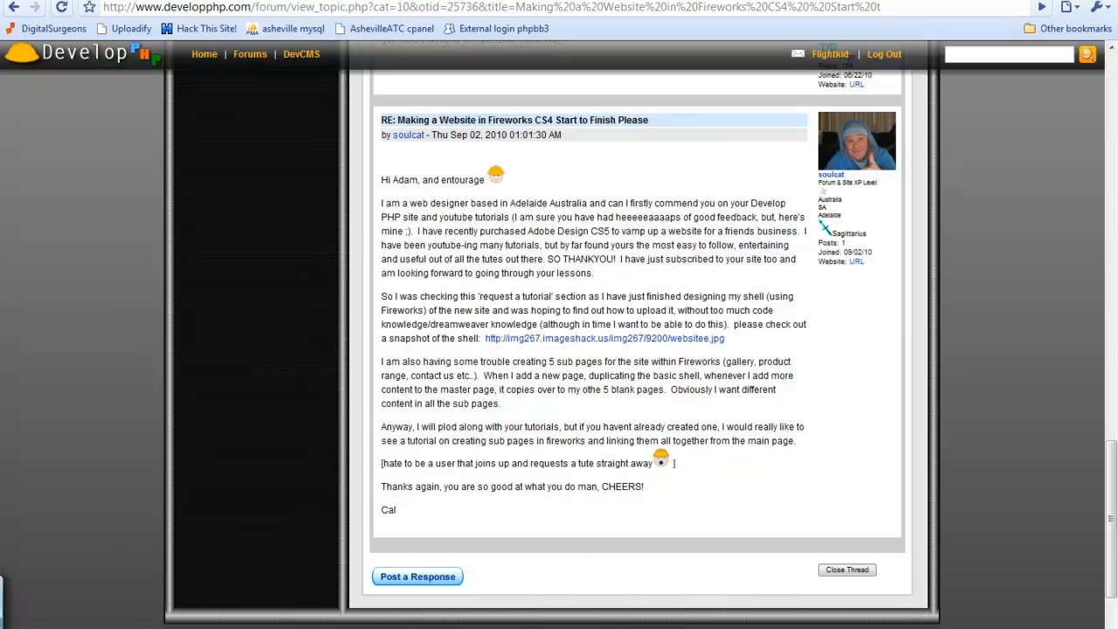
pyautogui.scroll(5, 515, 524)
pyautogui.scroll(-7, 514, 524)
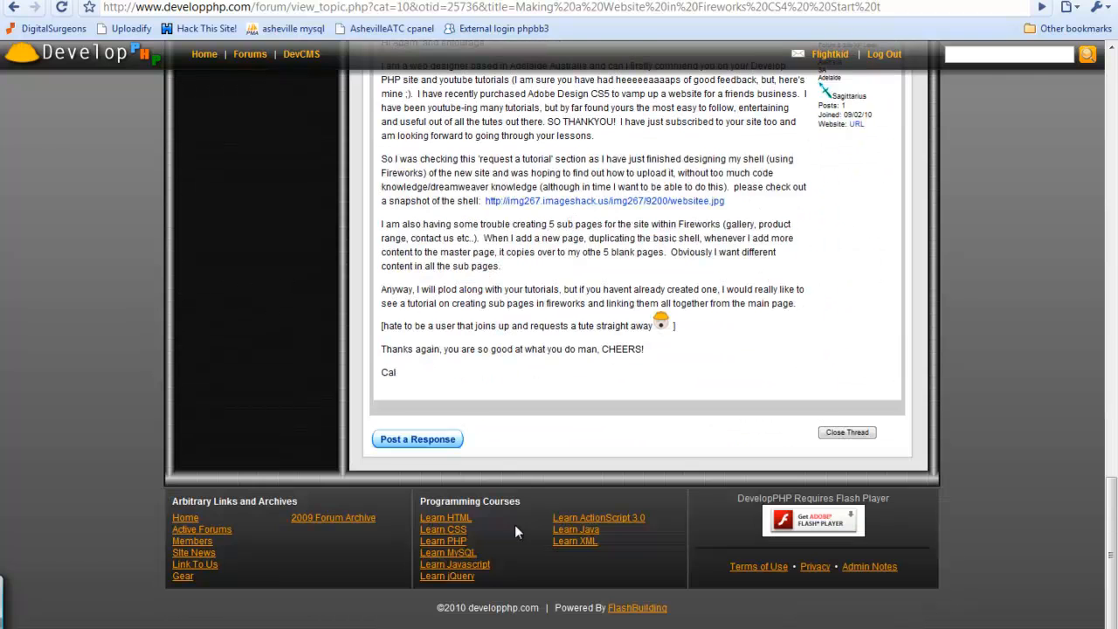
# Switch to Fireworks and create a new document 1100 pixels wide and 1000 pixels high with a white canvas
pyautogui.hotkey('alt', 'Tab')
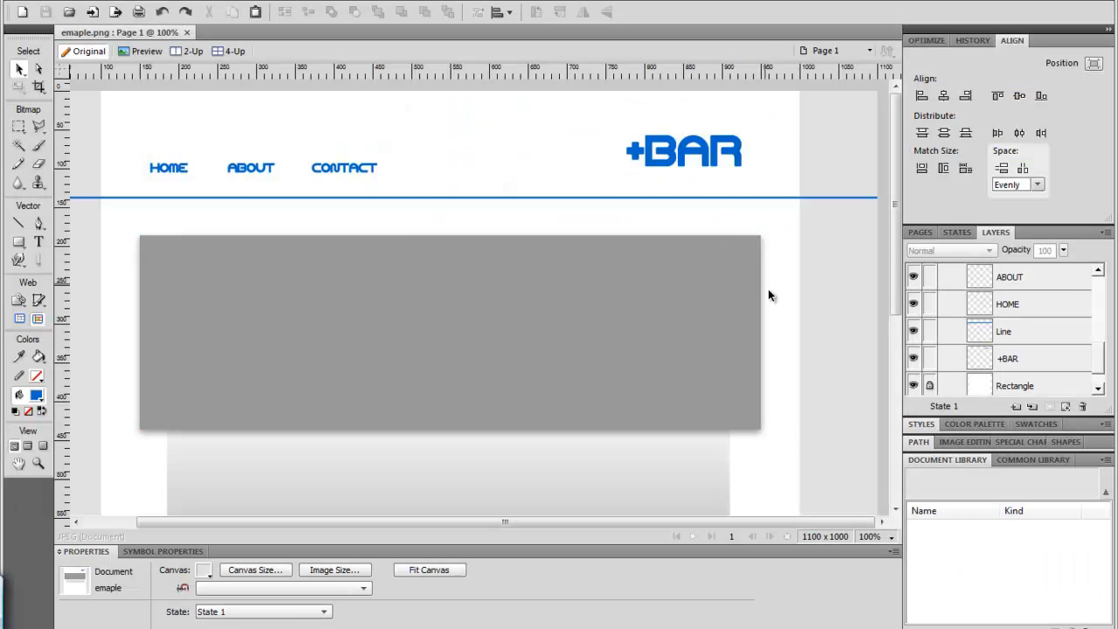
pyautogui.click(50, 1)
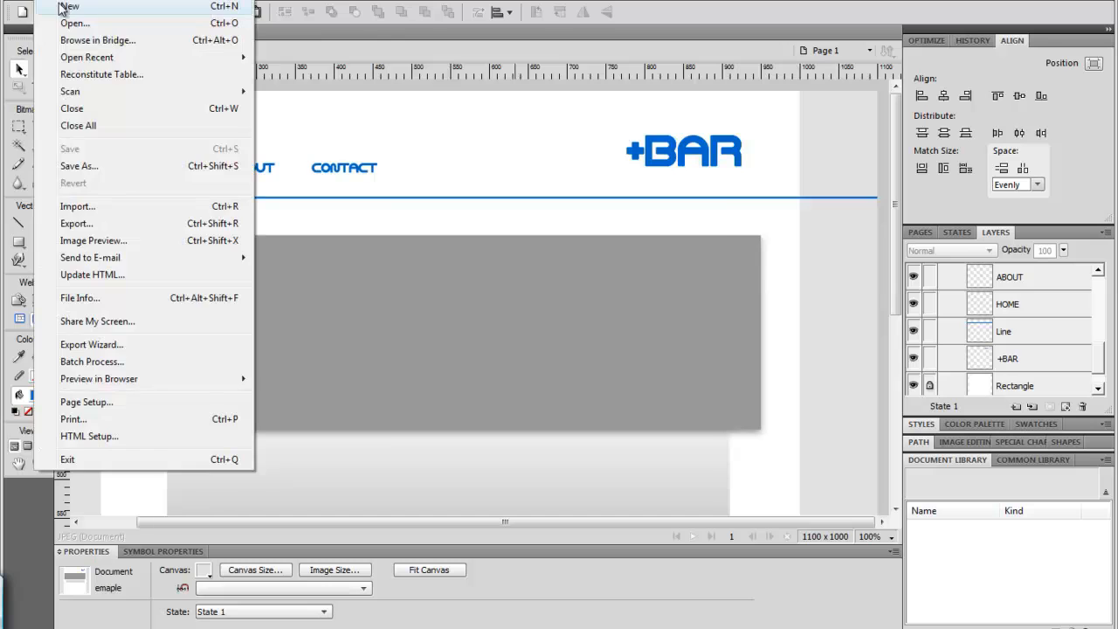
pyautogui.click(63, 7)
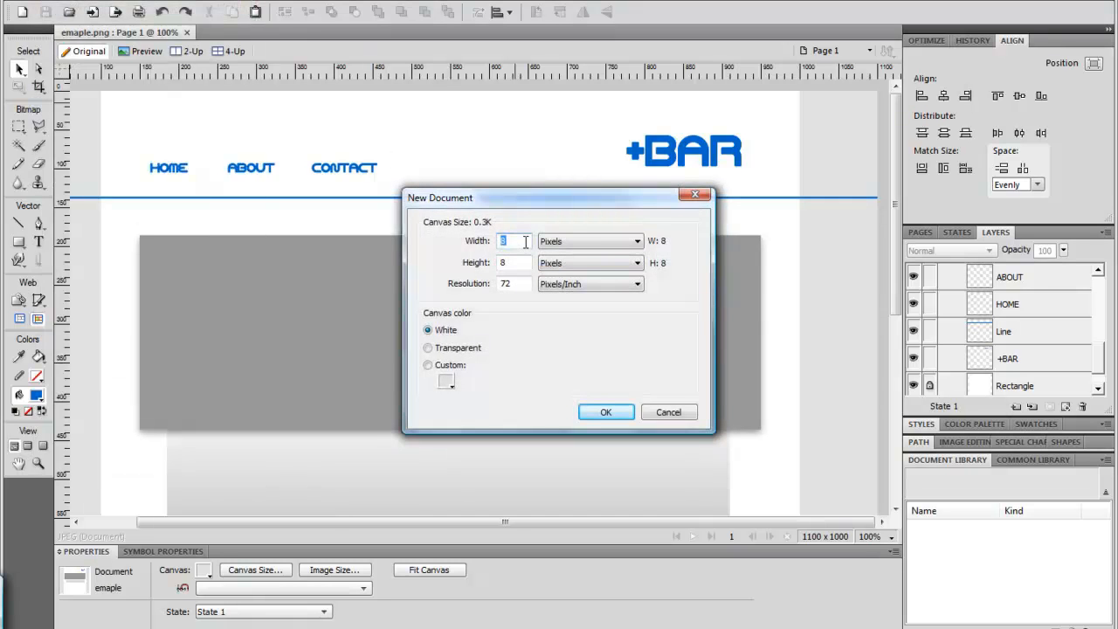
pyautogui.write('800')
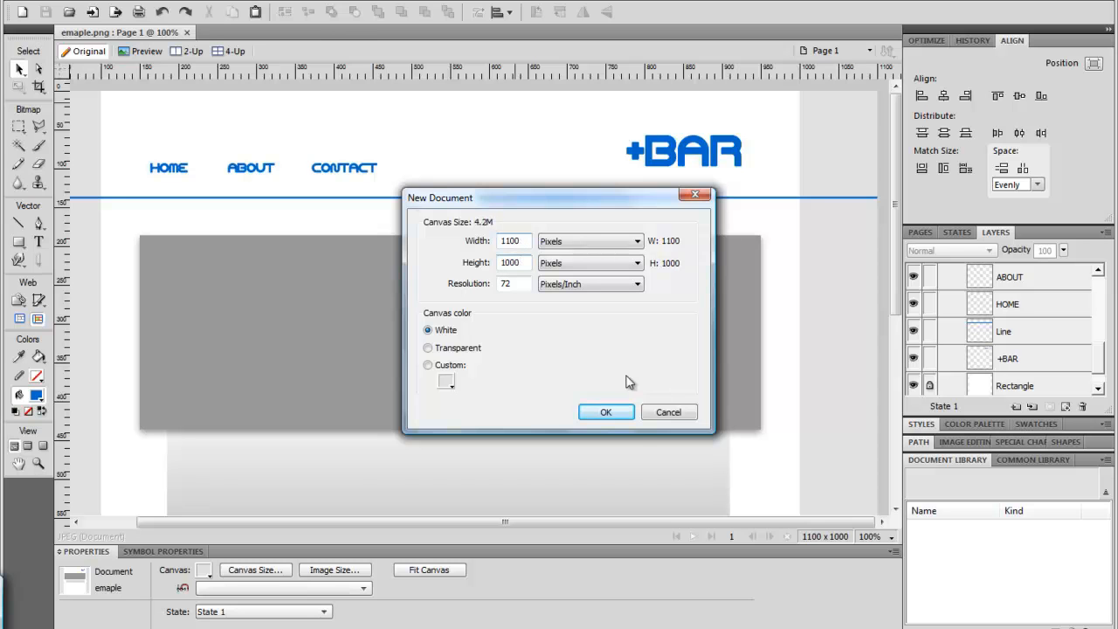
pyautogui.click(627, 414)
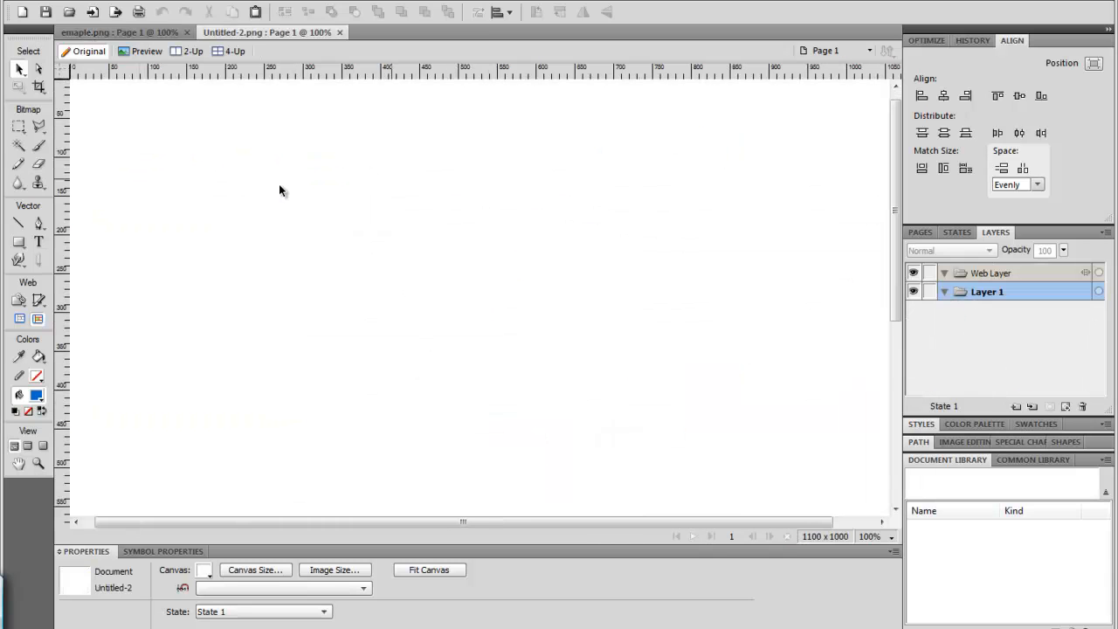
pyautogui.hotkey('ctrl', '-')
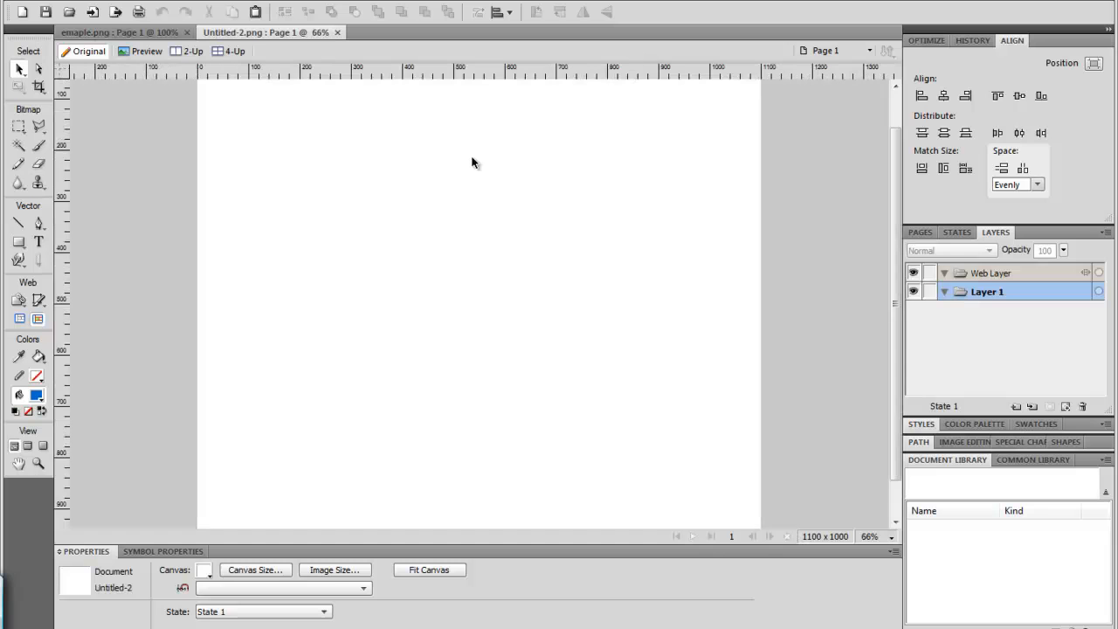
# Examine the finished +BAR example layout in emaple.png from header to bottom box, and return to the new blank document
pyautogui.click(105, 32)
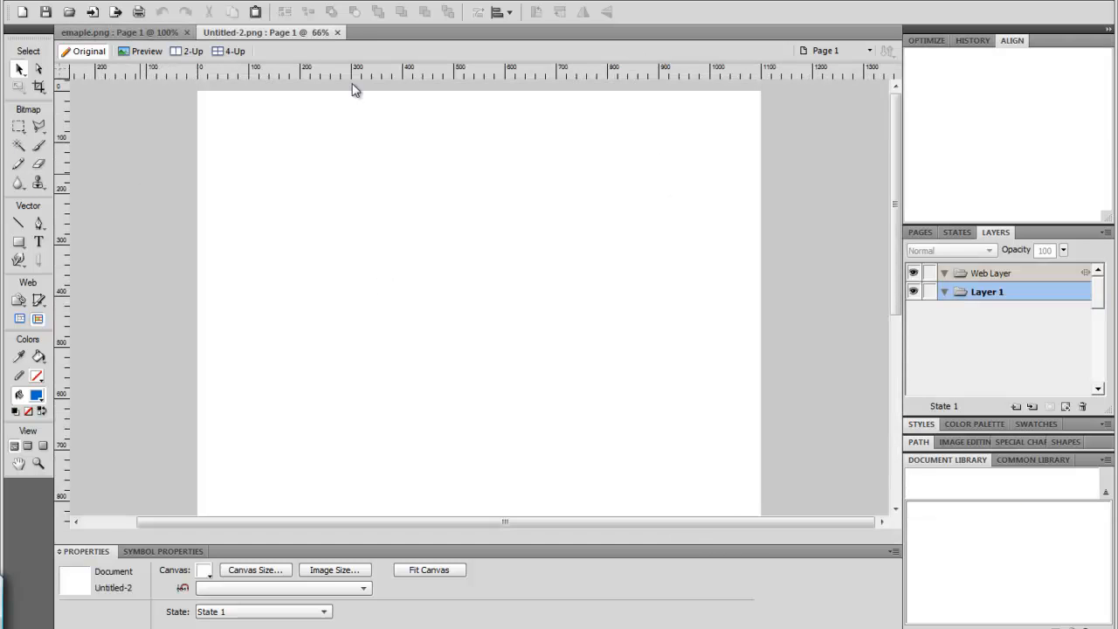
pyautogui.click(278, 33)
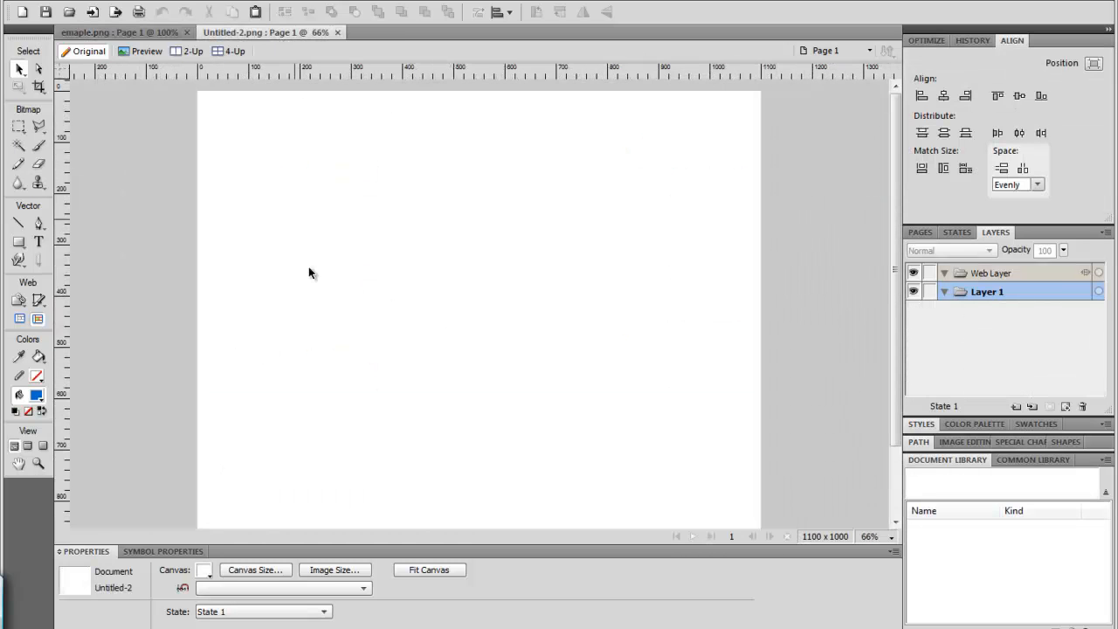
pyautogui.click(120, 33)
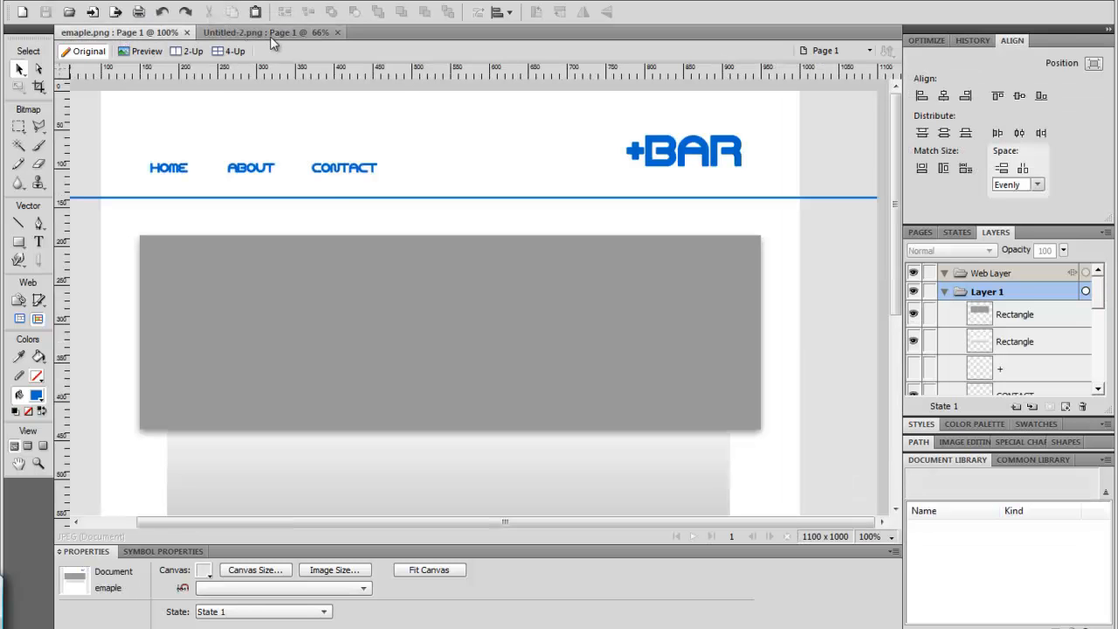
pyautogui.click(333, 166)
pyautogui.click(791, 339)
pyautogui.scroll(-3, 790, 339)
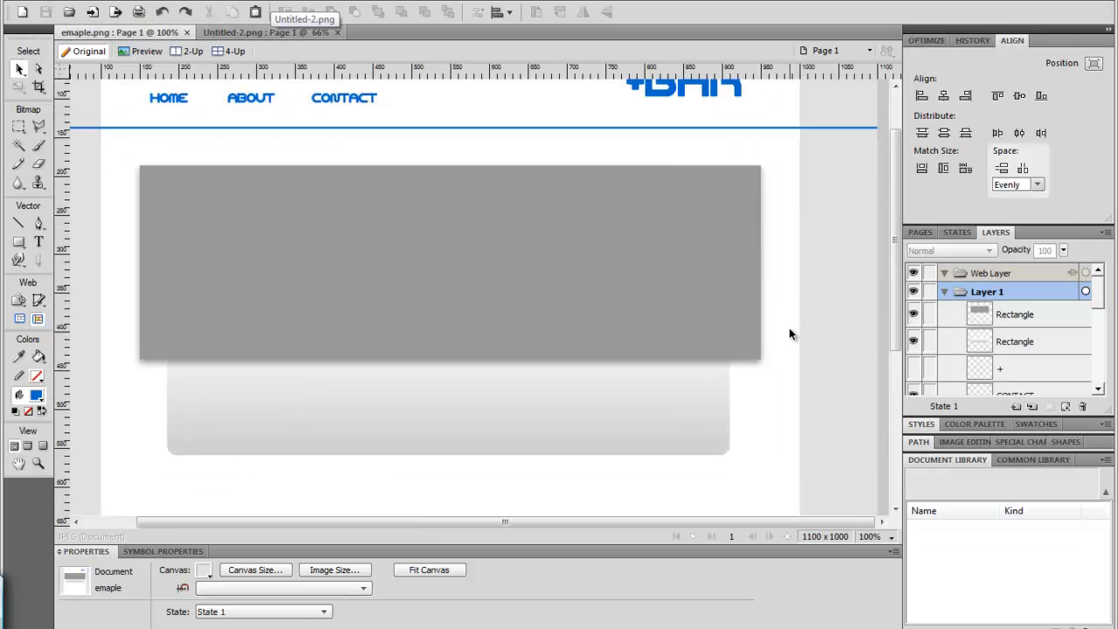
pyautogui.scroll(3, 789, 328)
pyautogui.click(726, 163)
pyautogui.click(575, 220)
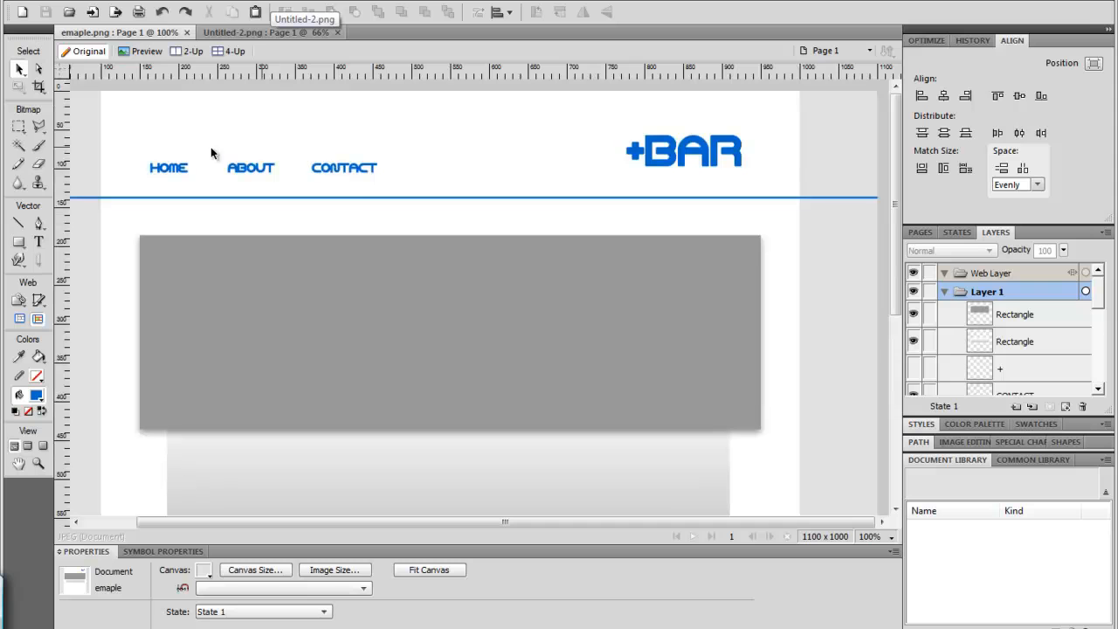
pyautogui.click(265, 32)
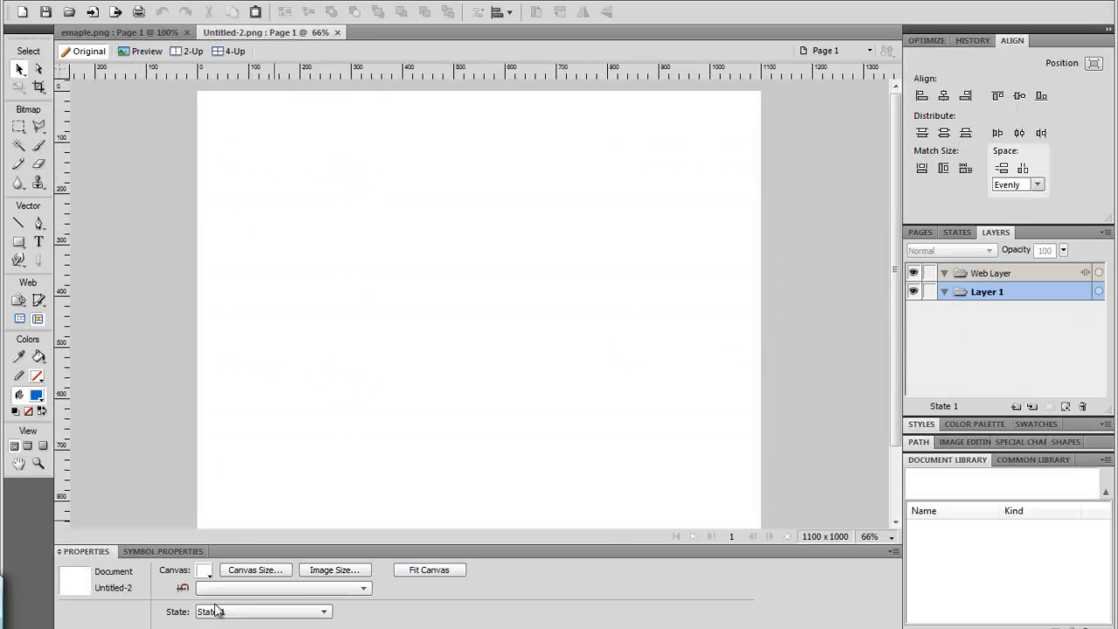
# Set the canvas colour of the new document to a custom light grey with RGB 224, 224, 224
pyautogui.click(203, 571)
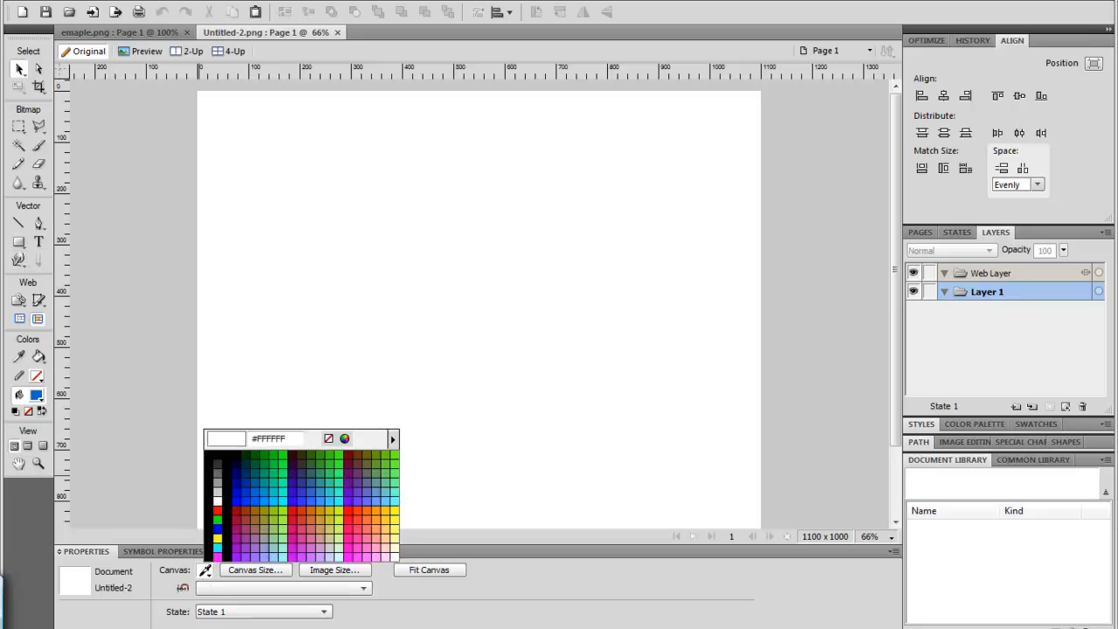
pyautogui.click(217, 493)
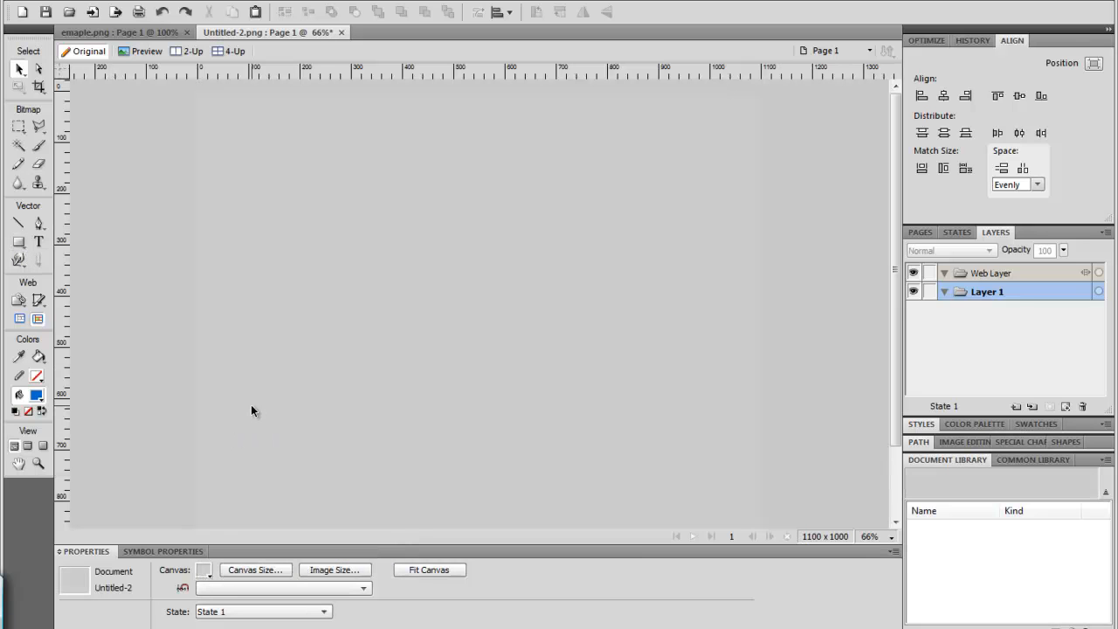
pyautogui.click(204, 571)
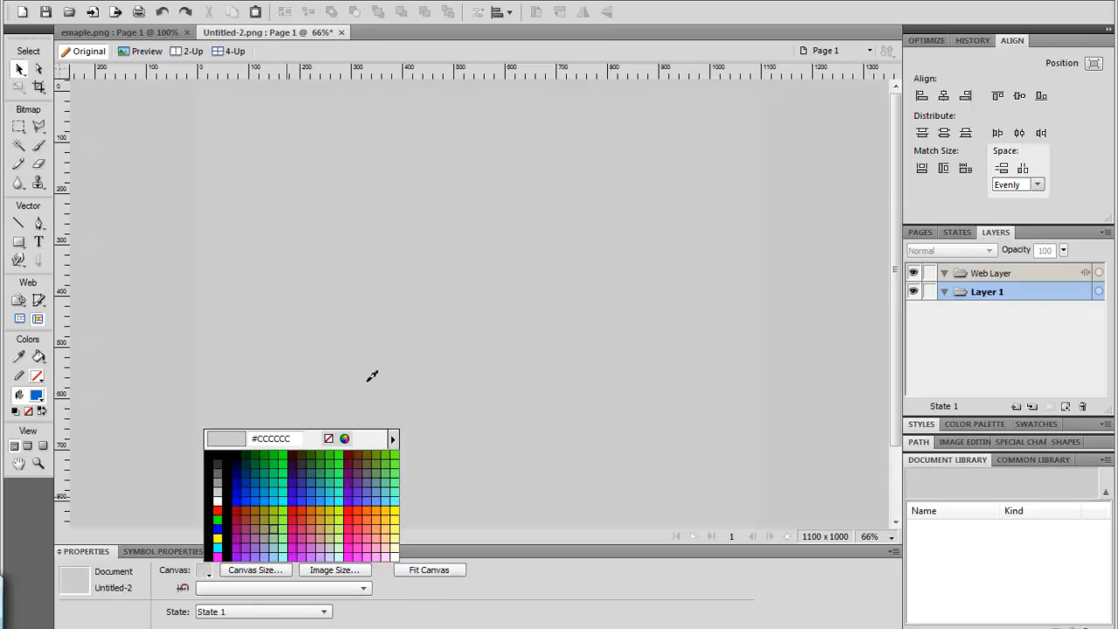
pyautogui.click(347, 439)
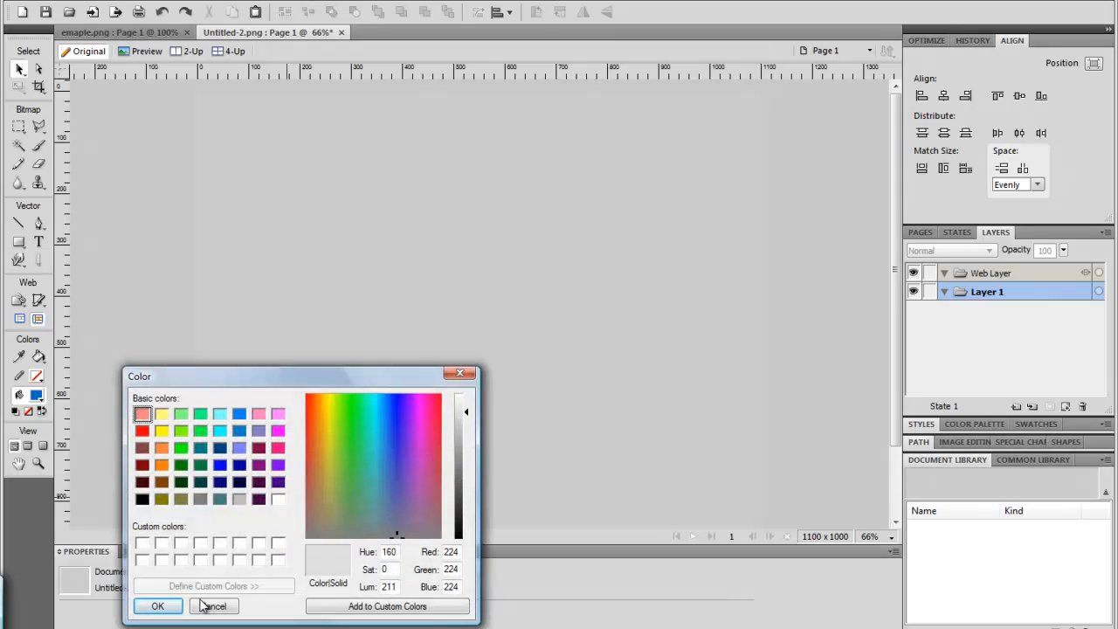
pyautogui.click(155, 608)
# Draw a rectangle on the canvas and set its size to 900 pixels wide by 1000 pixels high
pyautogui.click(19, 241)
pyautogui.moveTo(292, 123); pyautogui.dragTo(514, 370)
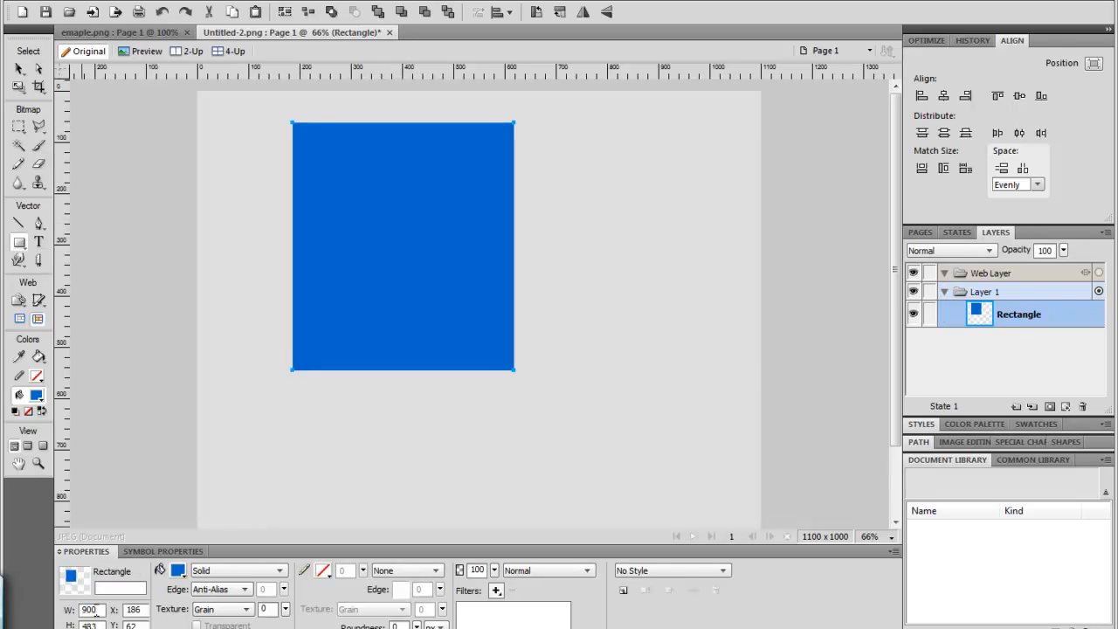
pyautogui.click(96, 610)
pyautogui.write('900')
pyautogui.press('Tab')
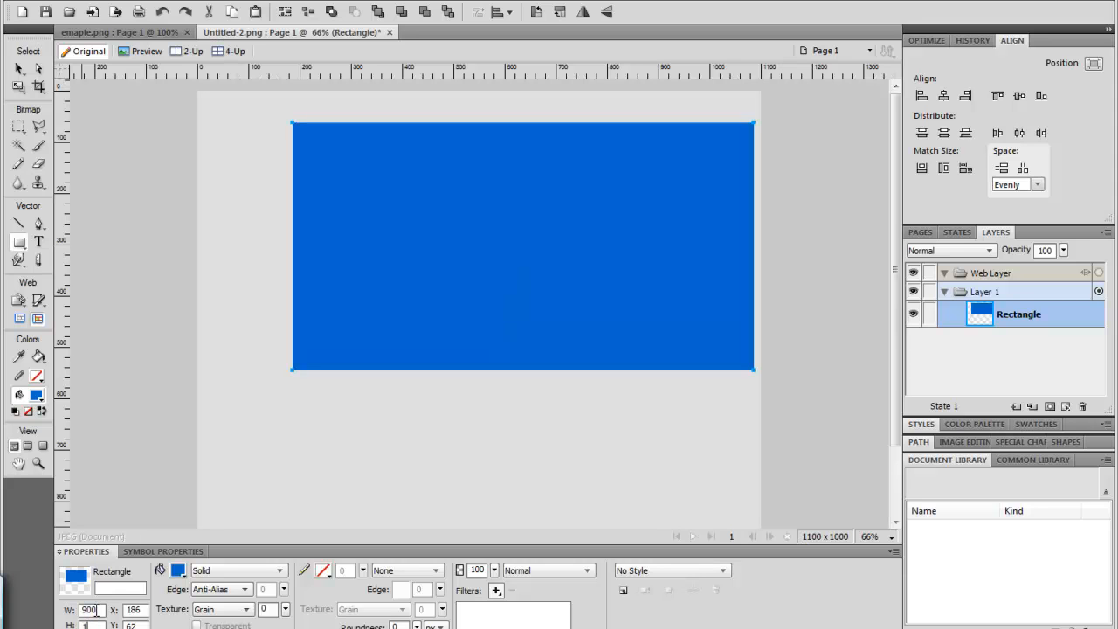
pyautogui.press('Return')
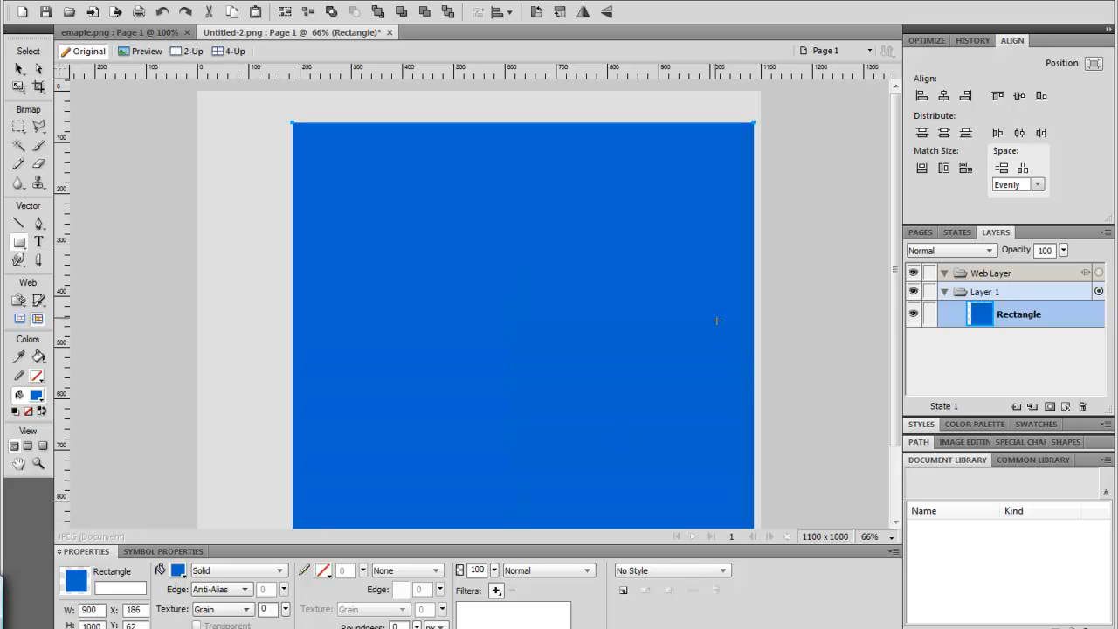
pyautogui.moveTo(608, 358); pyautogui.dragTo(656, 403)
pyautogui.click(19, 70)
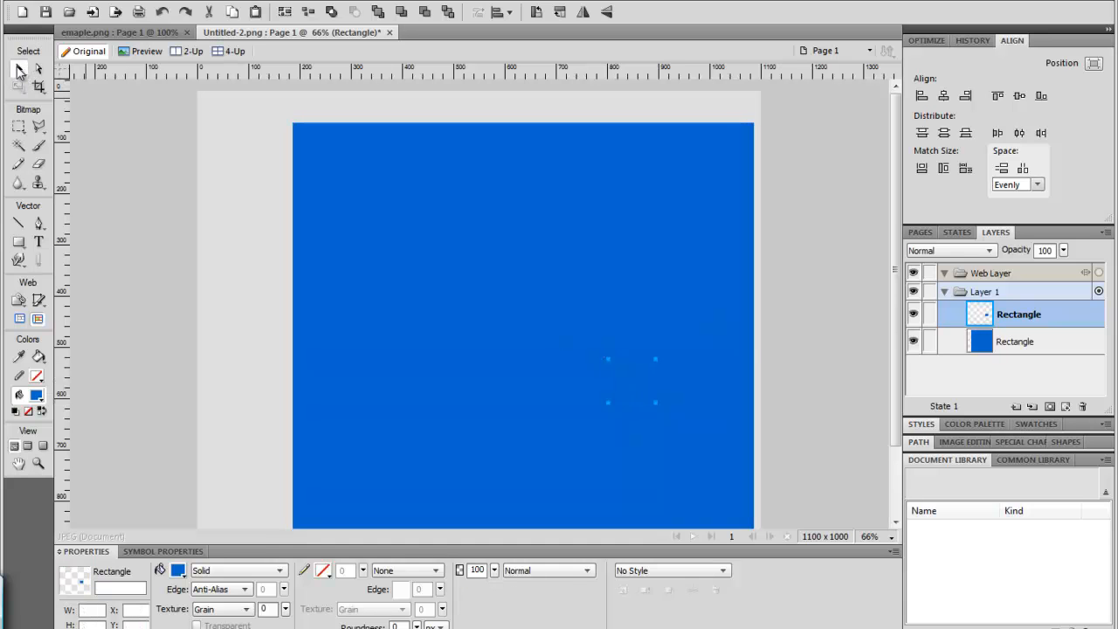
pyautogui.press('Delete')
# Move the large blue rectangle to the horizontal centre of the canvas, flush with the top edge at X 101, Y 0
pyautogui.moveTo(463, 258); pyautogui.dragTo(426, 212)
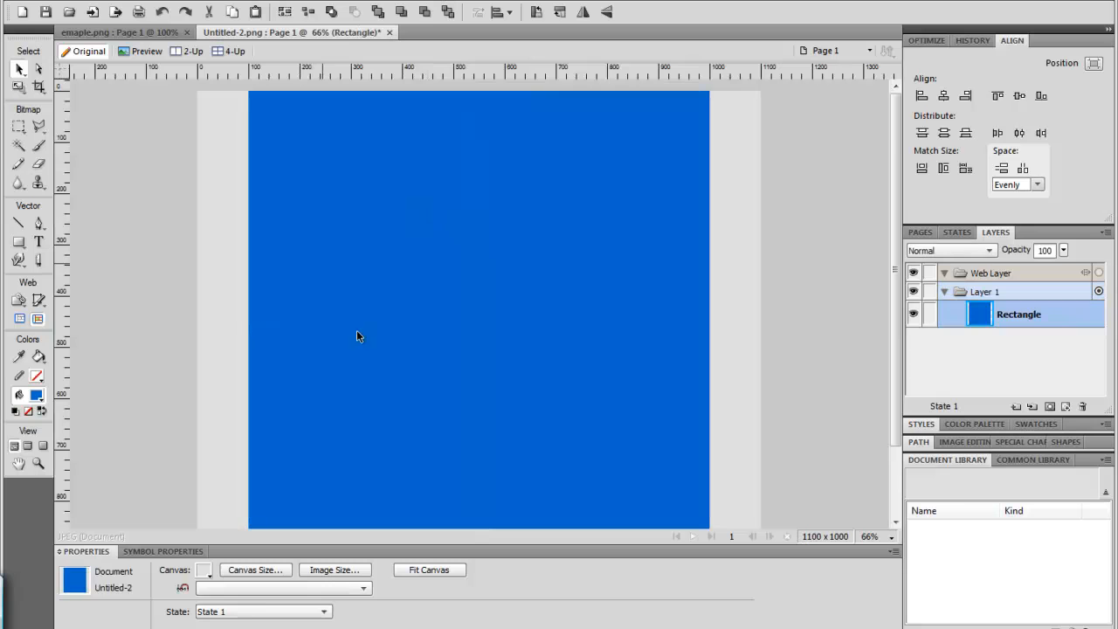
pyautogui.scroll(-3, 414, 271)
pyautogui.moveTo(514, 328); pyautogui.dragTo(515, 346)
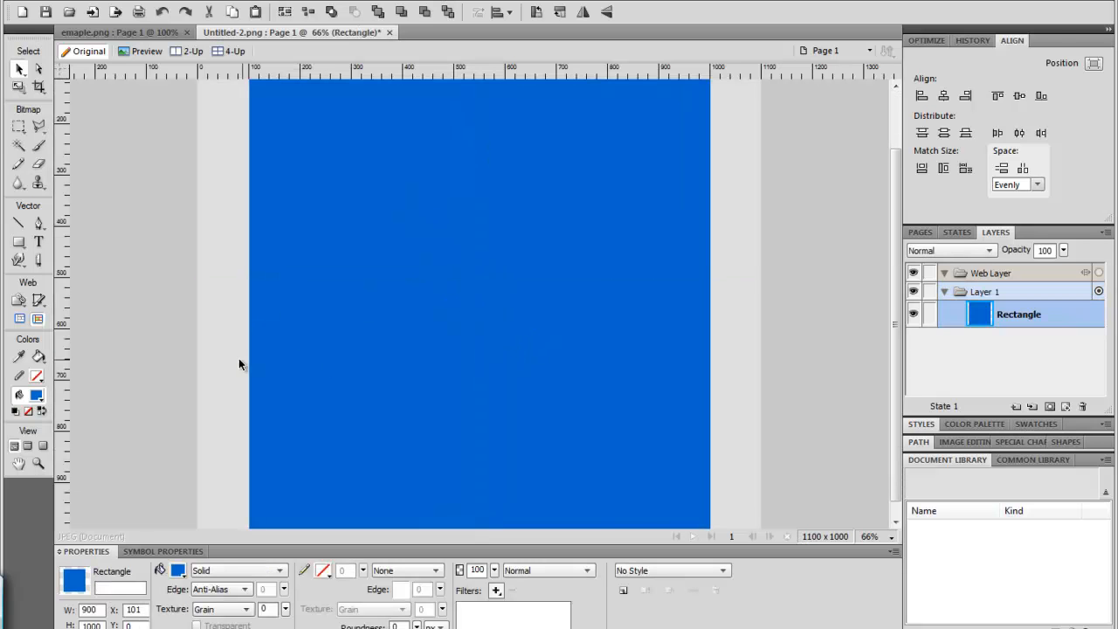
pyautogui.click(240, 361)
# Change the solid fill of the large centred rectangle to white
pyautogui.click(339, 457)
pyautogui.click(203, 573)
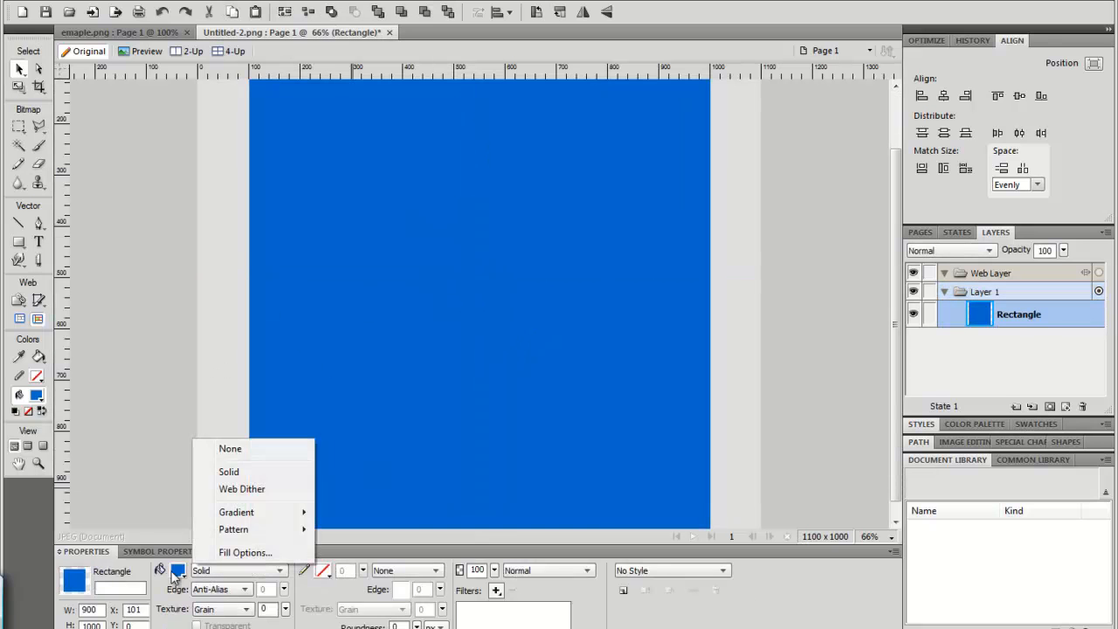
pyautogui.click(177, 572)
pyautogui.click(192, 499)
pyautogui.click(137, 337)
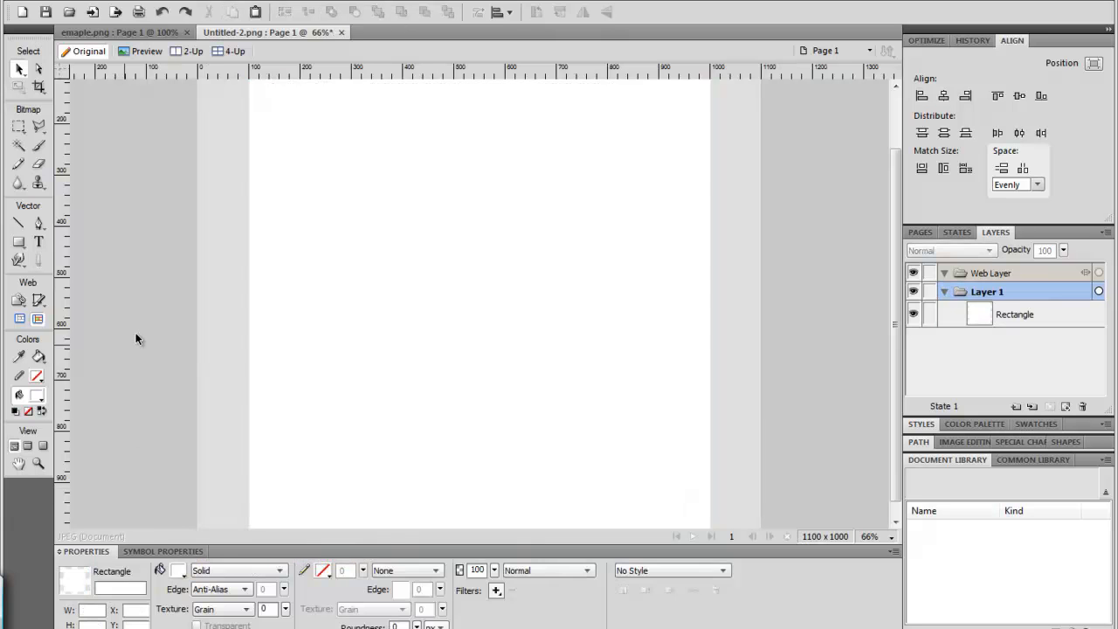
# Lock the white background rectangle in Layer 1 and test that it cannot be moved on the canvas
pyautogui.hotkey('ctrl', '1')
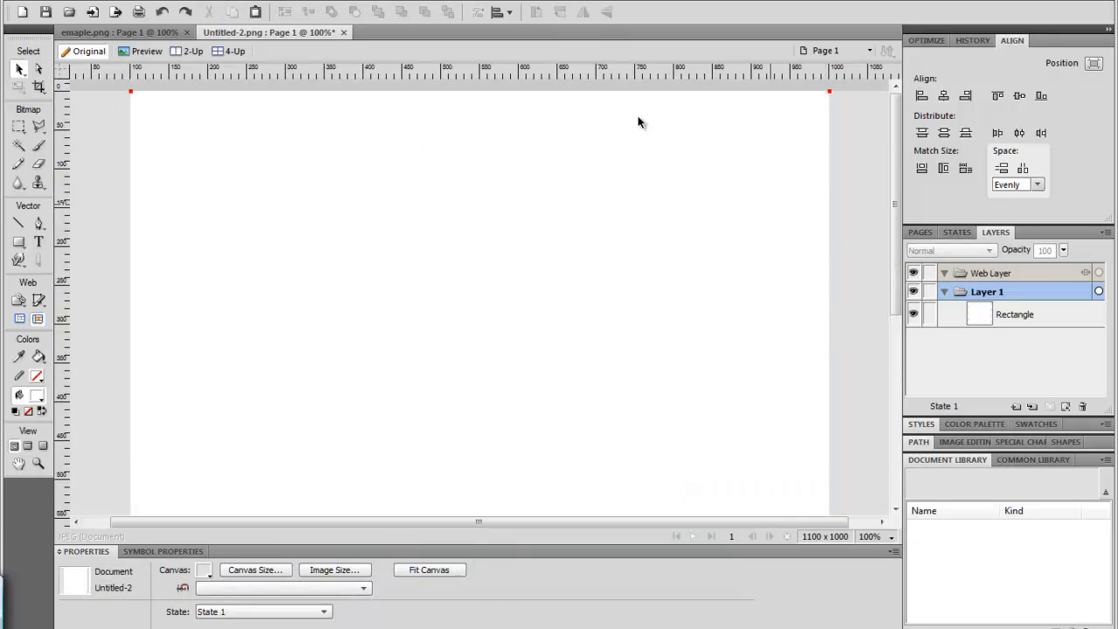
pyautogui.click(207, 181)
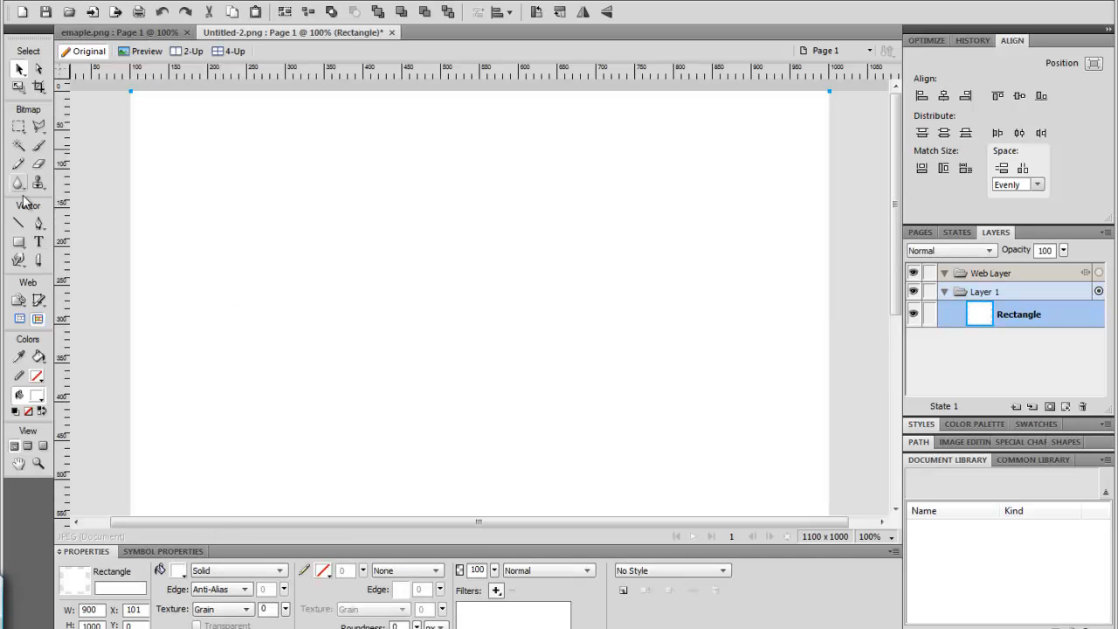
pyautogui.click(38, 223)
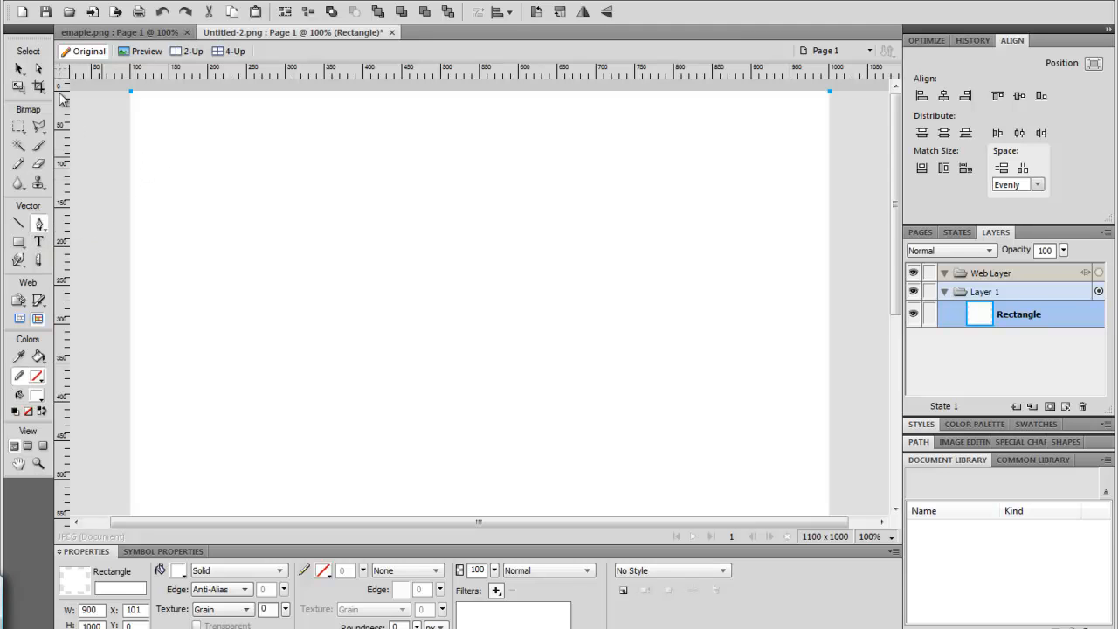
pyautogui.click(19, 68)
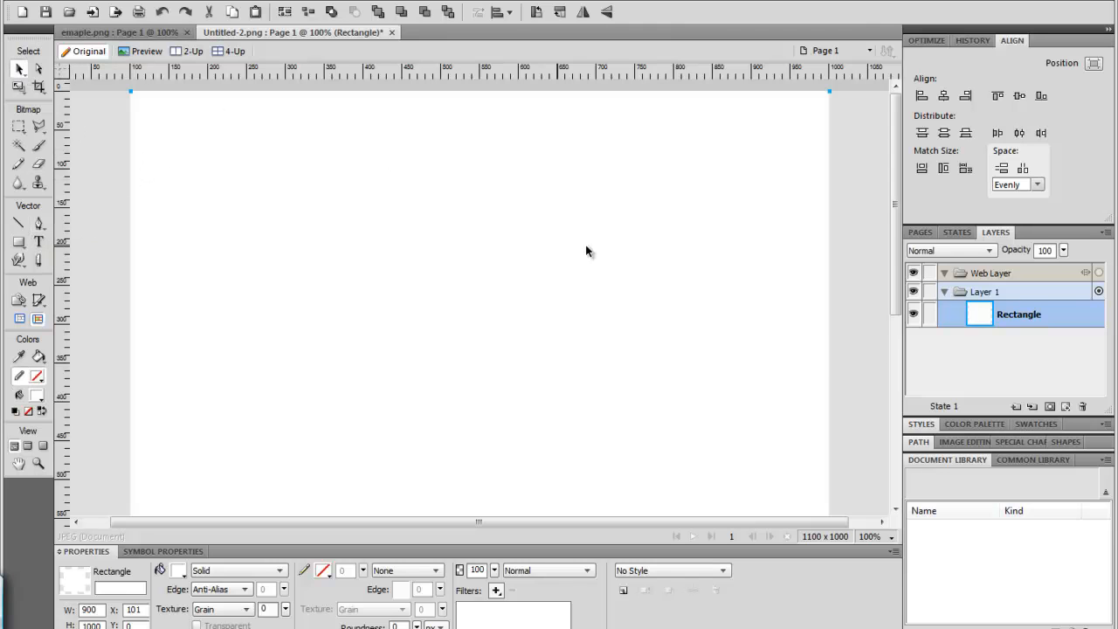
pyautogui.click(930, 315)
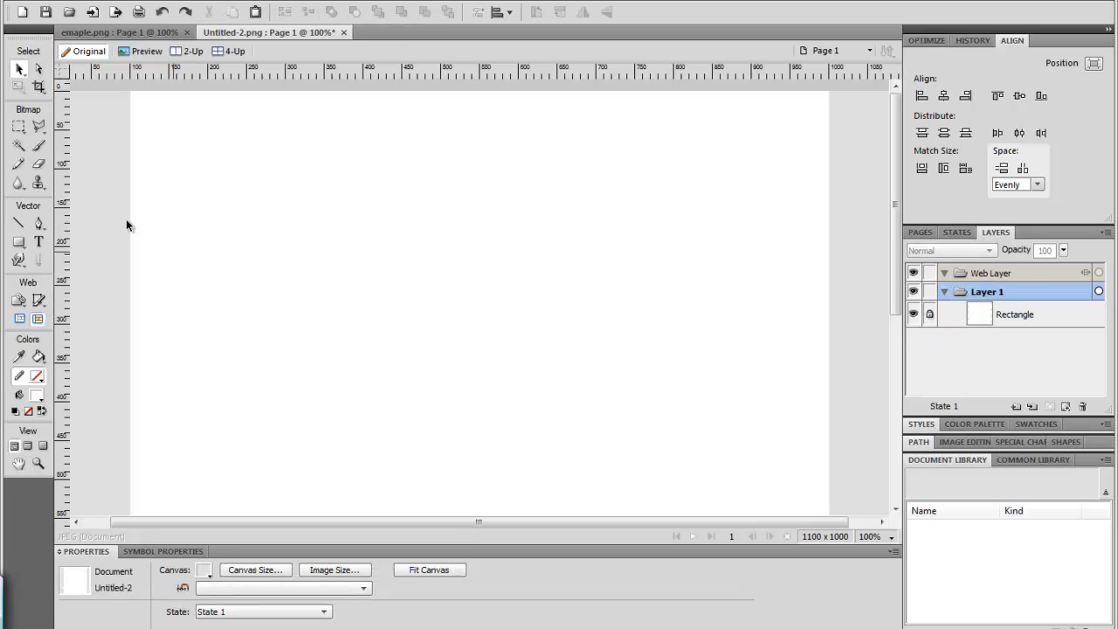
pyautogui.moveTo(173, 211); pyautogui.dragTo(566, 367)
pyautogui.hotkey('ctrl', '-')
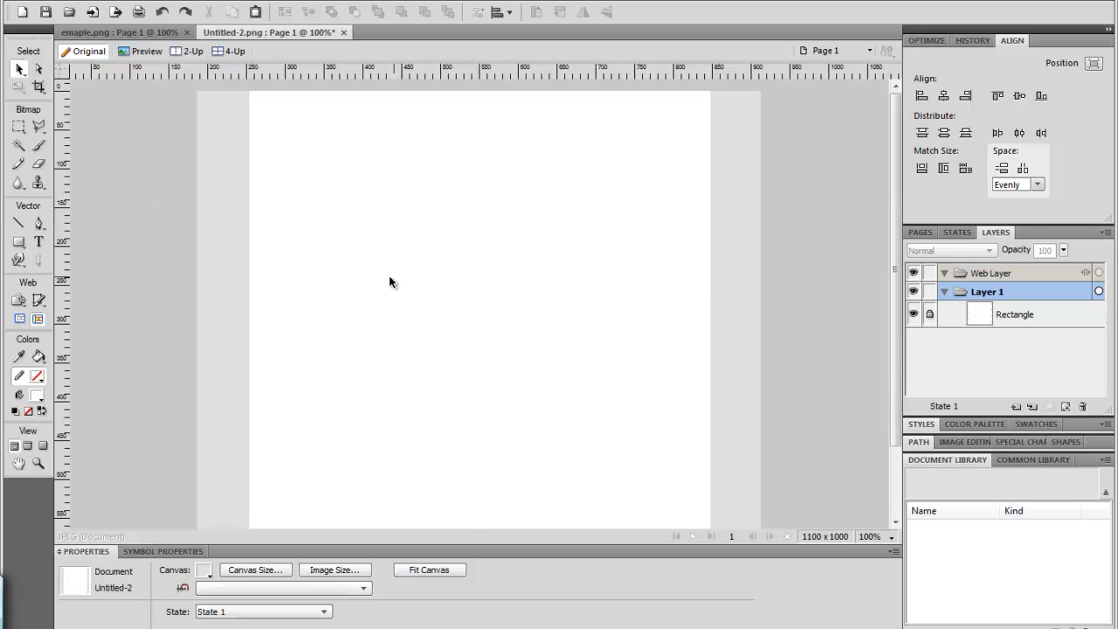
# Draw a straight horizontal line about 1105 pixels wide across the whole canvas at about Y 117
pyautogui.click(18, 222)
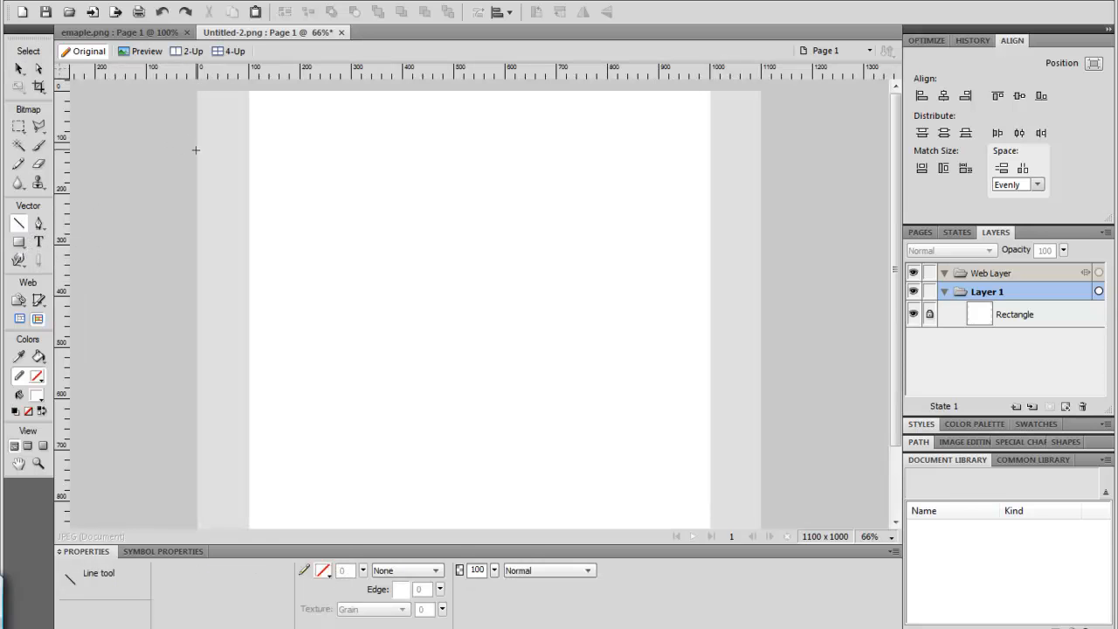
pyautogui.moveTo(196, 151); pyautogui.dragTo(762, 160)
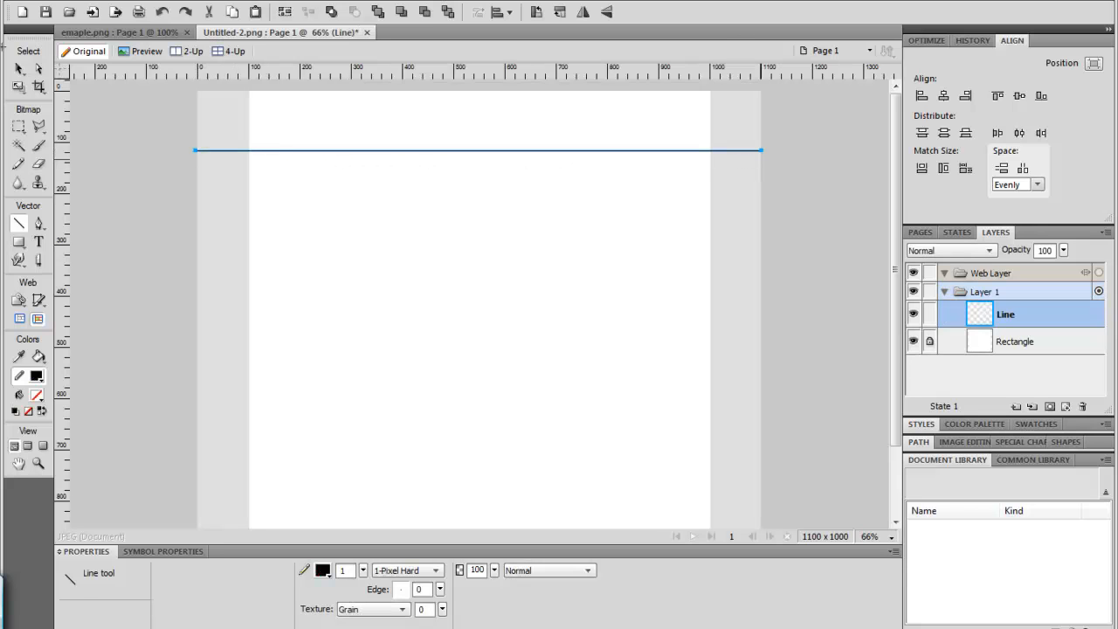
pyautogui.click(19, 69)
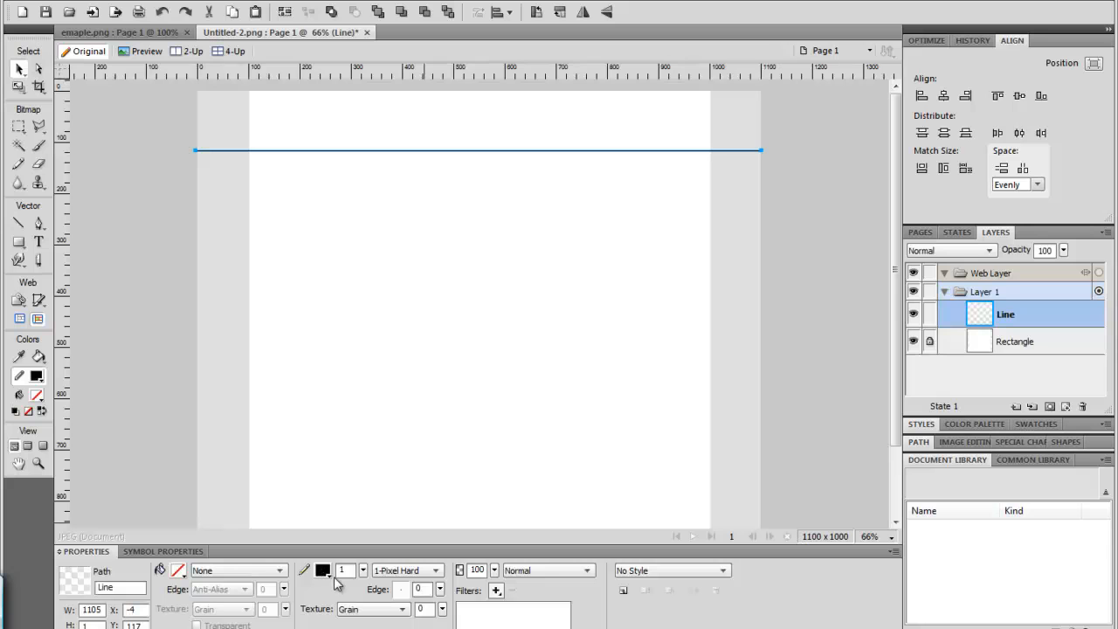
# Set the horizontal line's stroke to blue #0066CC, size 3, with the Basic Soft Line style
pyautogui.click(333, 575)
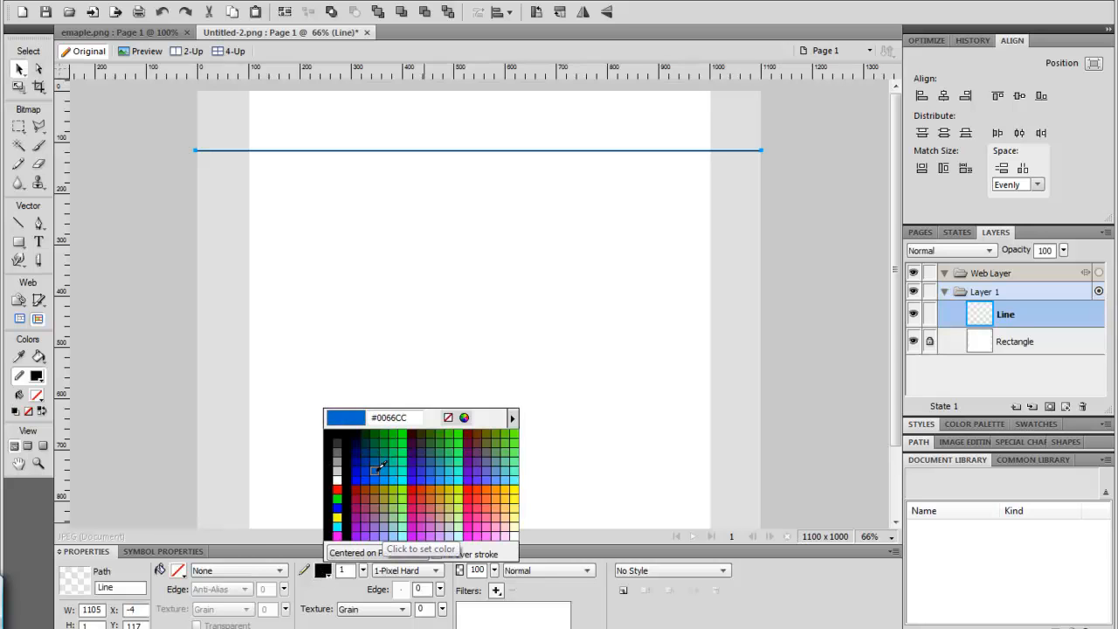
pyautogui.click(381, 466)
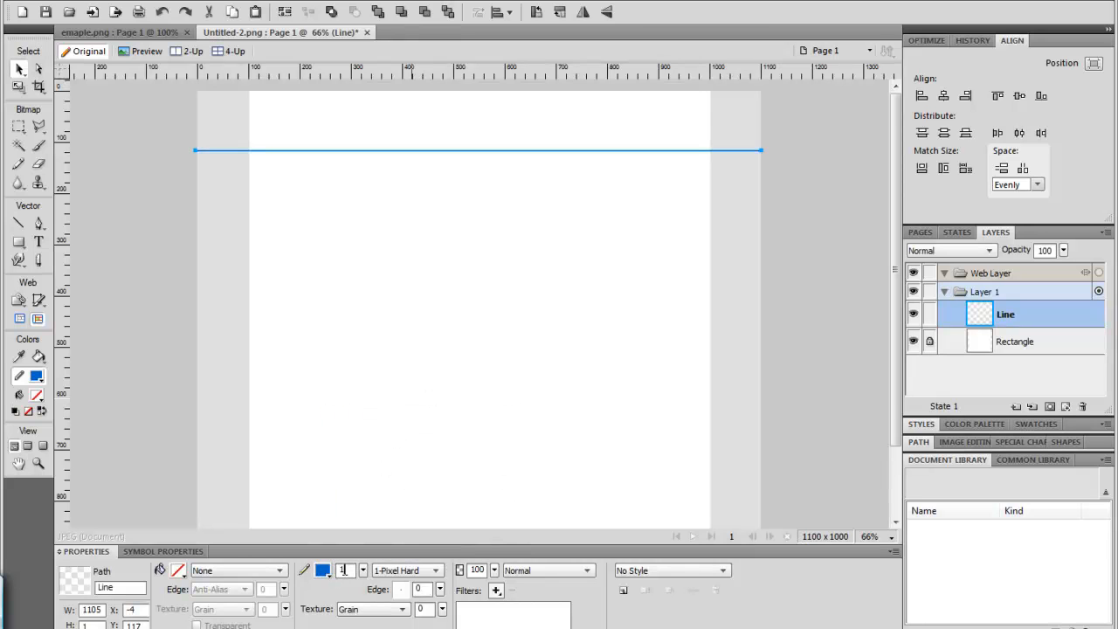
pyautogui.click(392, 571)
pyautogui.moveTo(450, 342)
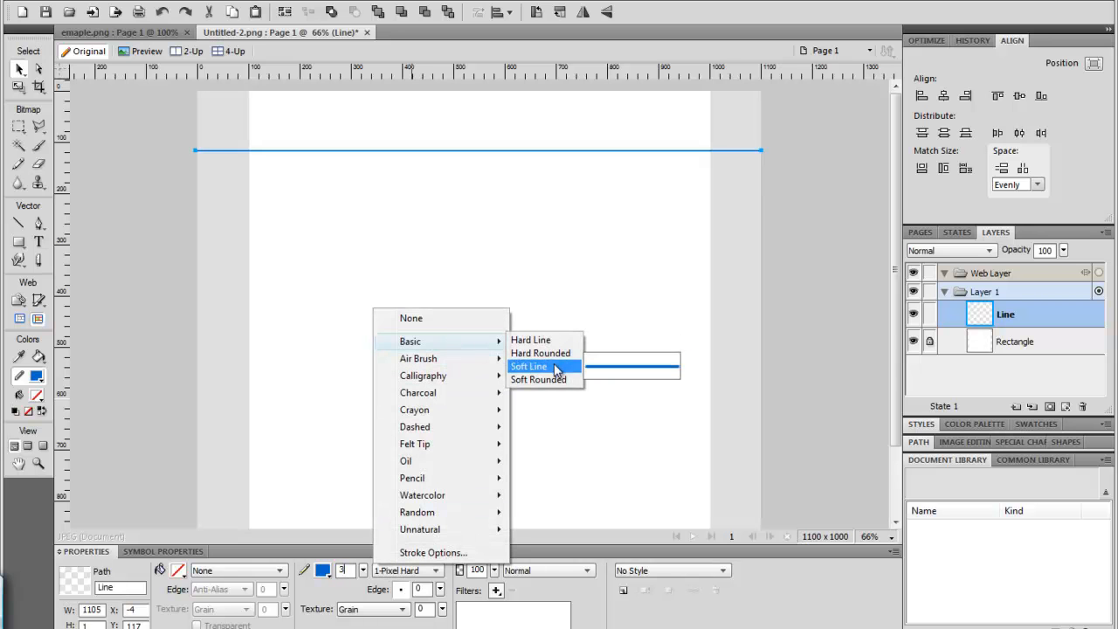
pyautogui.click(555, 368)
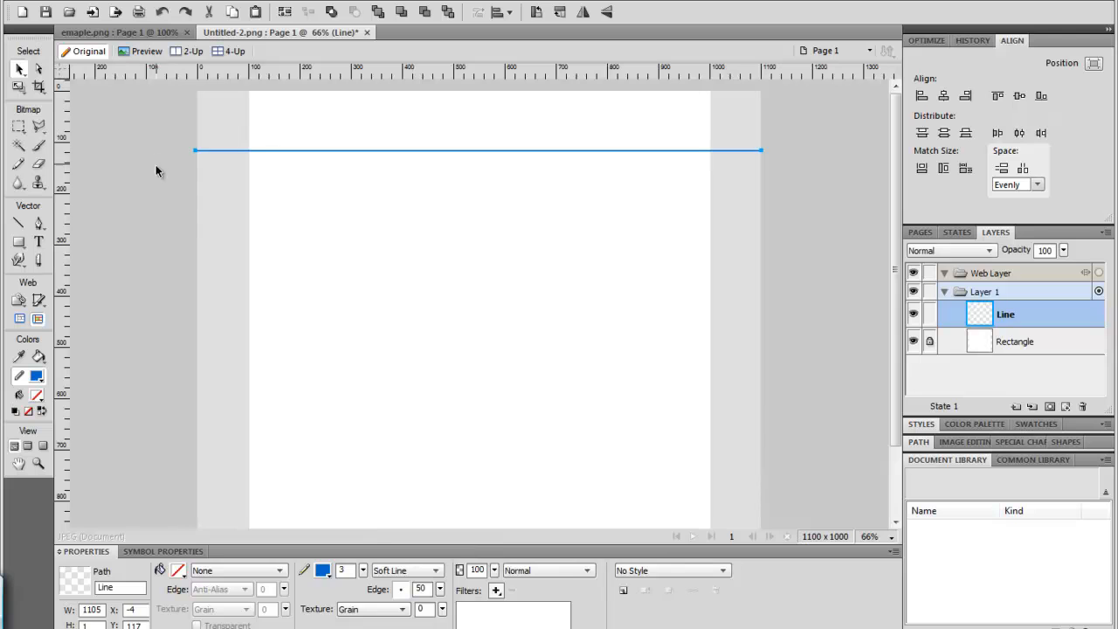
pyautogui.click(156, 165)
# Move the blue line down to about Y 148 and set its stroke size to 2
pyautogui.click(361, 150)
pyautogui.hotkey('ctrl', '1')
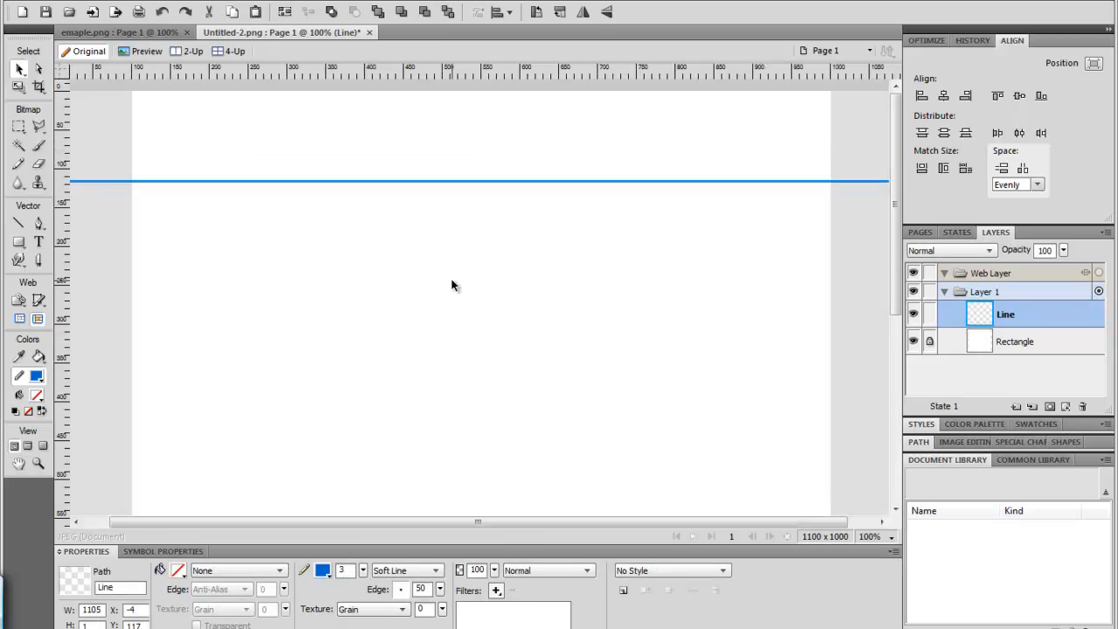
pyautogui.moveTo(488, 185); pyautogui.dragTo(487, 208)
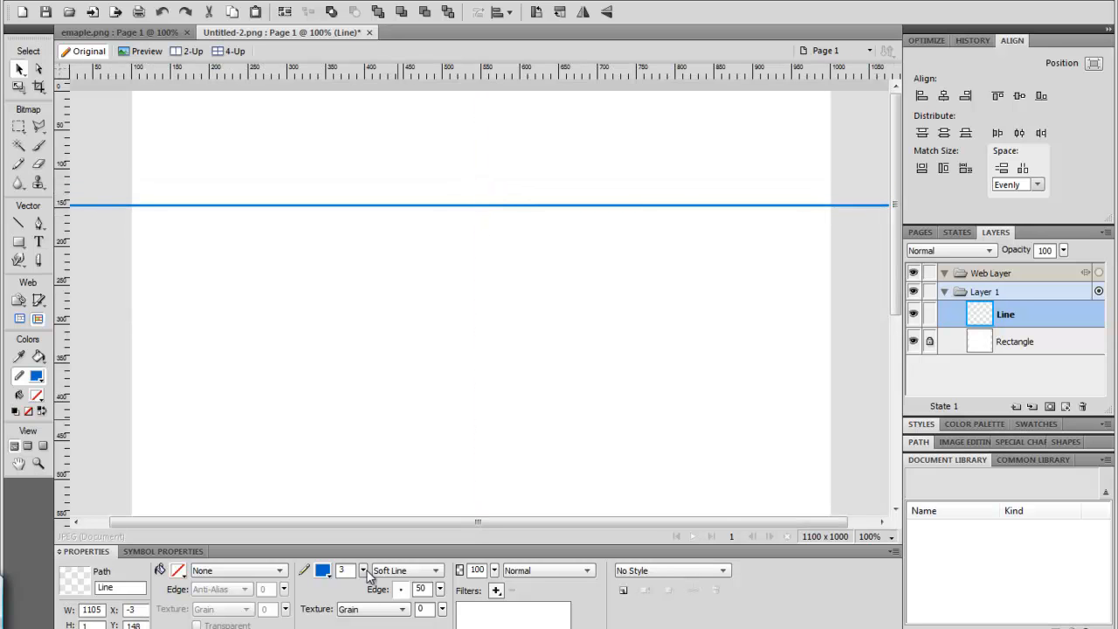
pyautogui.press('Return')
pyautogui.click(207, 249)
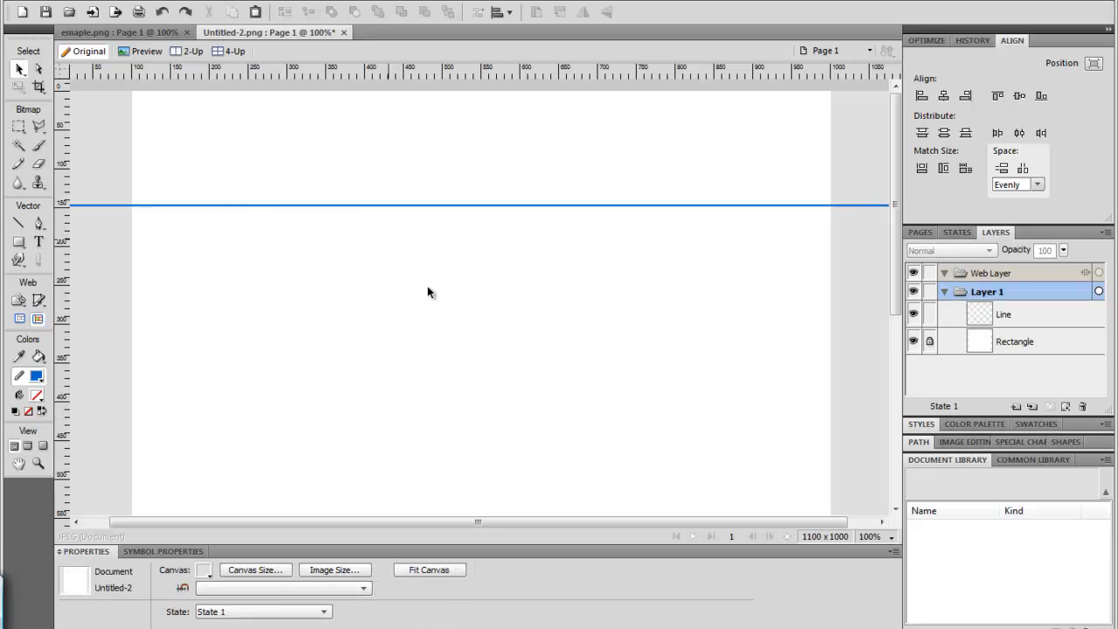
pyautogui.click(371, 205)
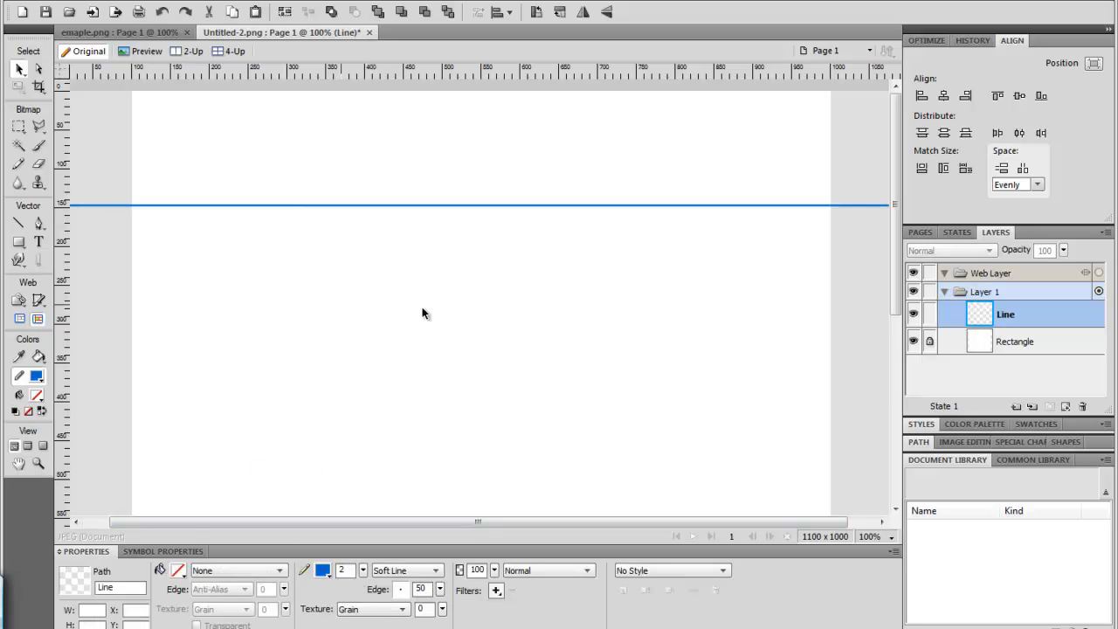
pyautogui.click(471, 320)
pyautogui.hotkey('ctrl', '-')
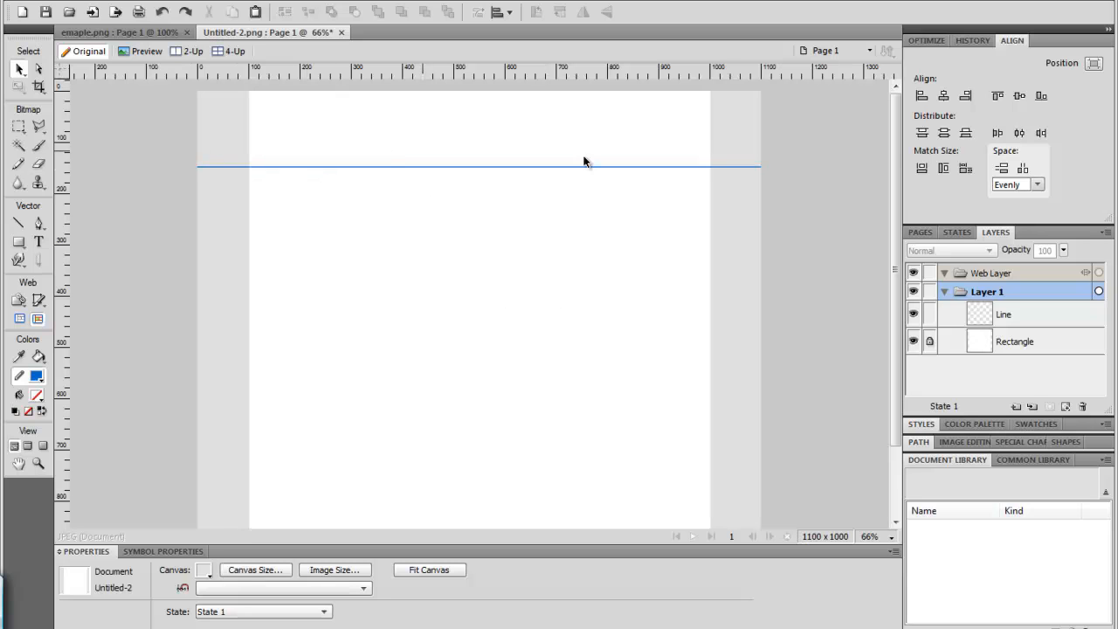
pyautogui.hotkey('ctrl', '1')
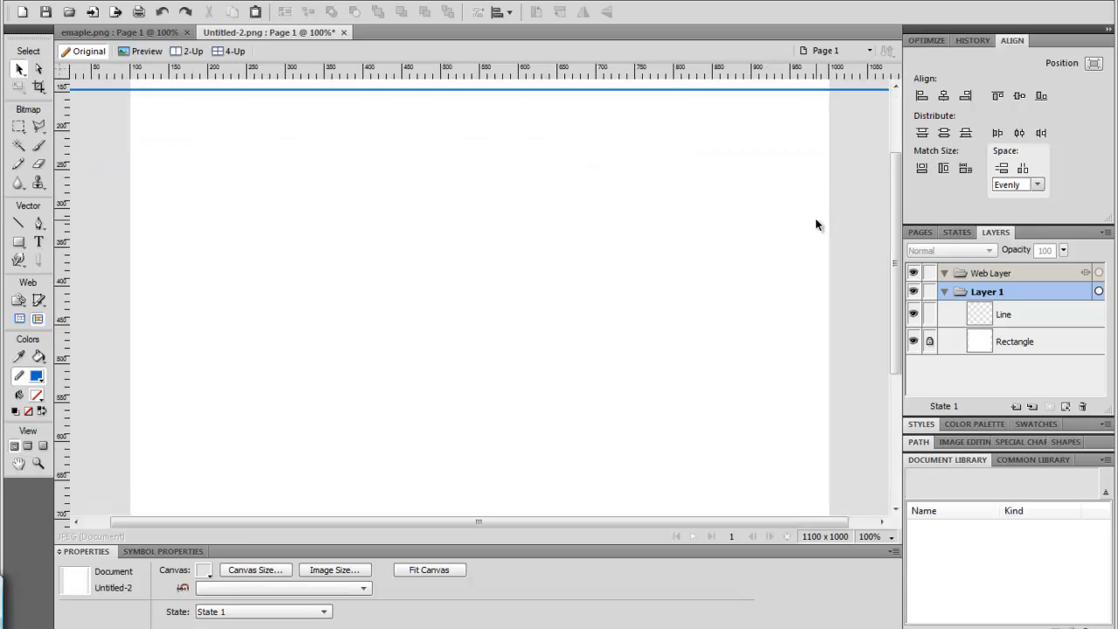
# Try a stroke size of 1 on the blue line and set it back to 2
pyautogui.click(232, 205)
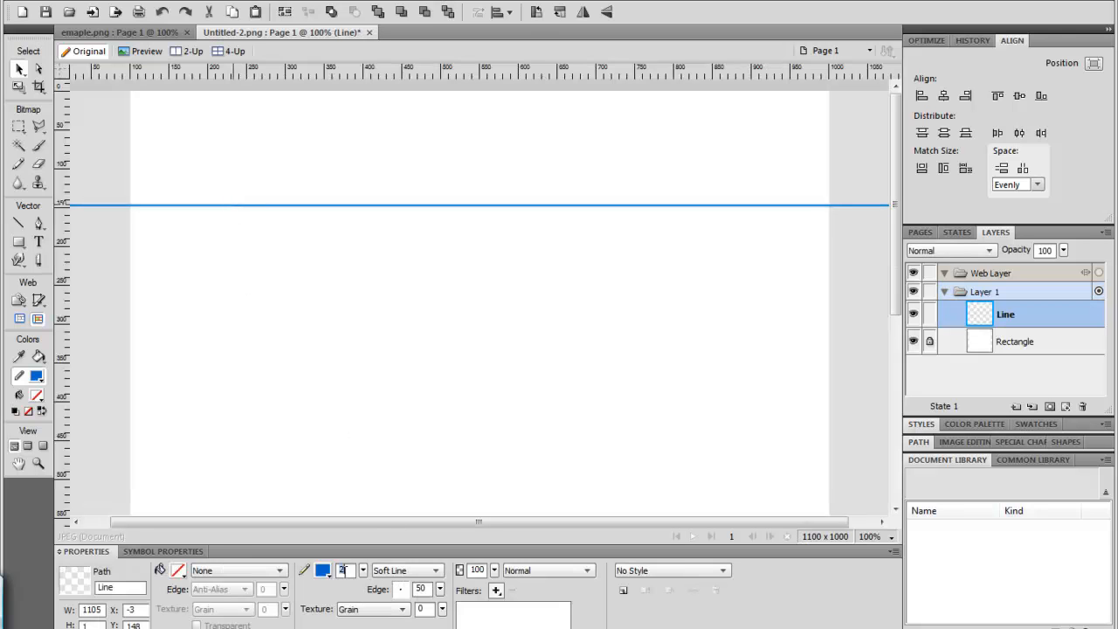
pyautogui.write('1')
pyautogui.press('Return')
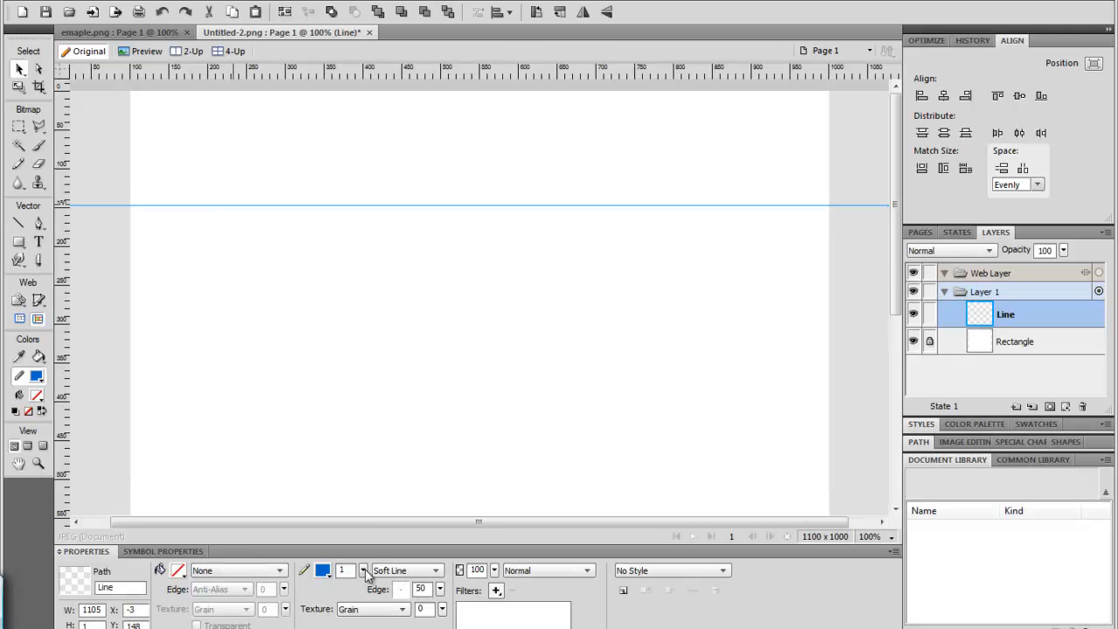
pyautogui.write('2')
pyautogui.press('Return')
pyautogui.click(354, 334)
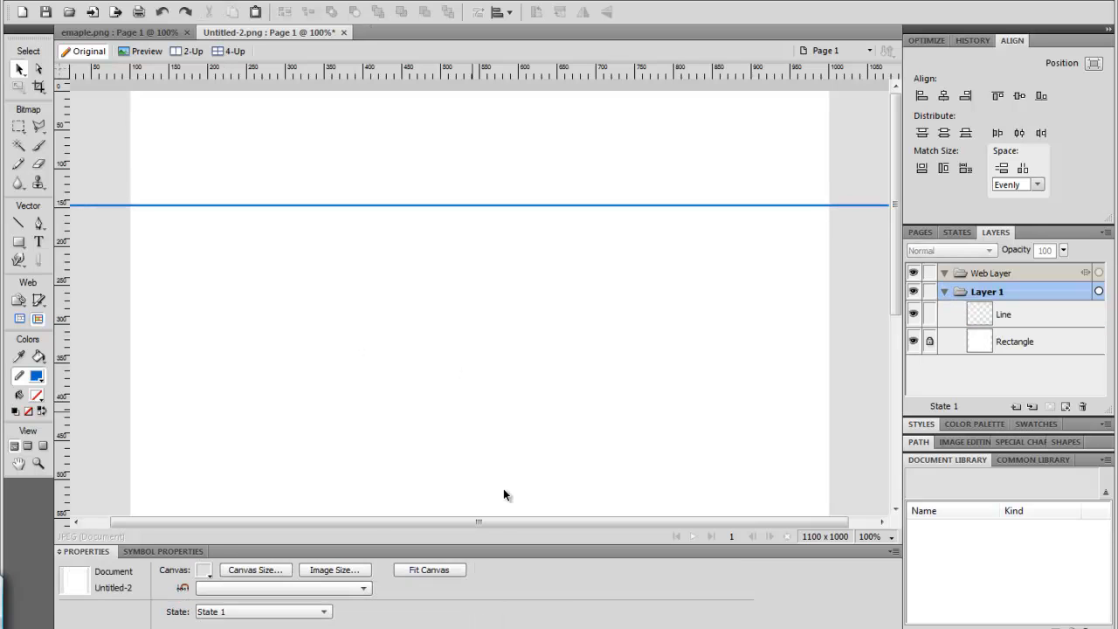
# Add the text "+BAR" in blue at font size 71 on the right side of the header area, above the line
pyautogui.click(38, 245)
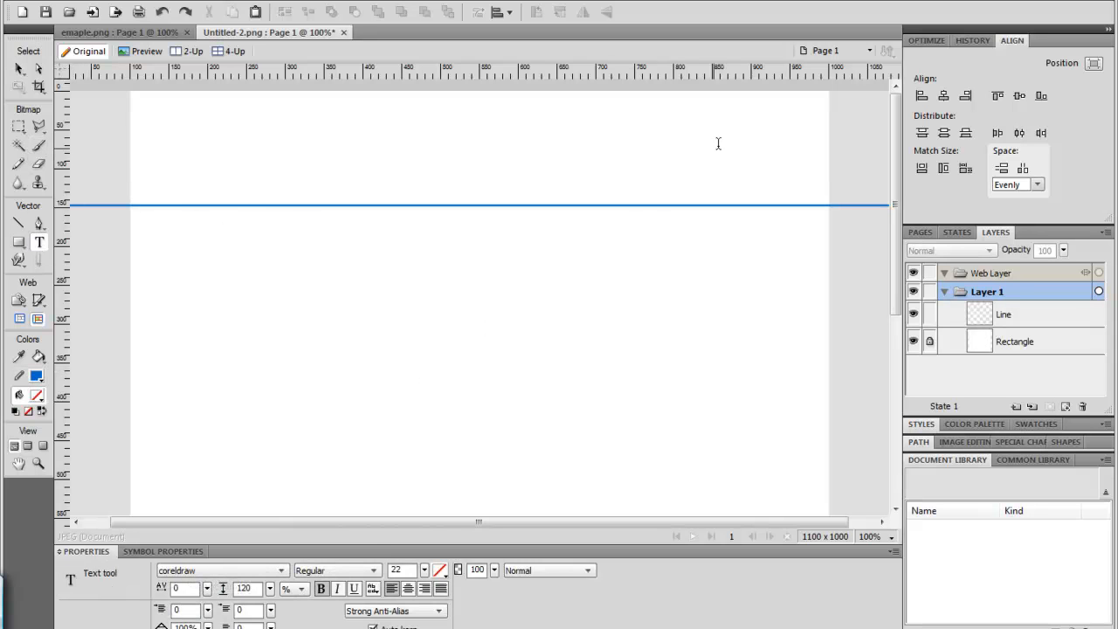
pyautogui.click(625, 153)
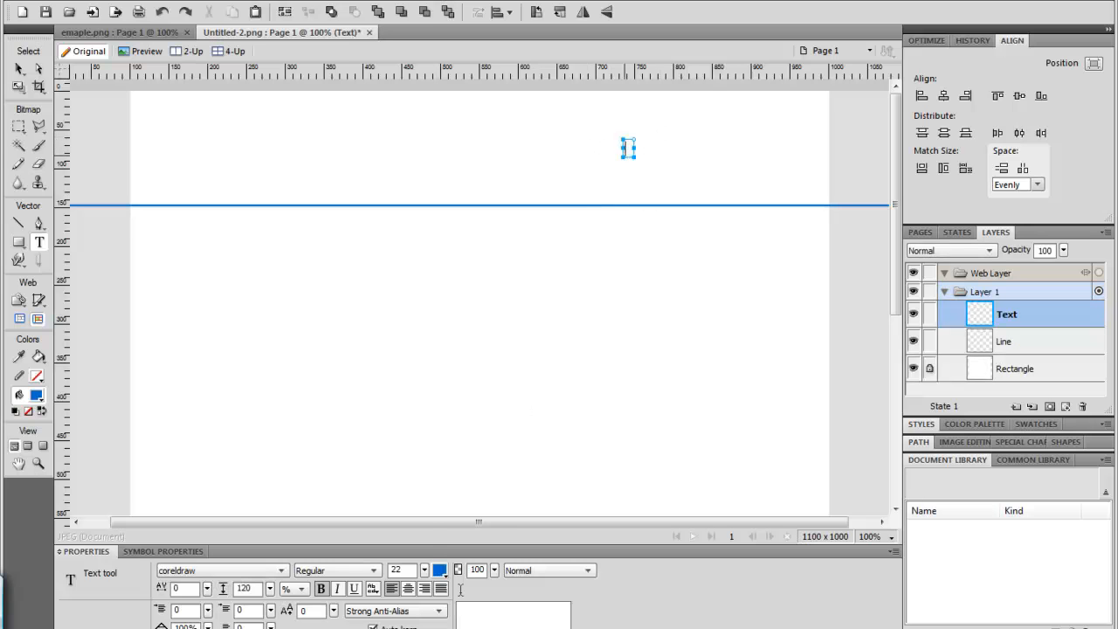
pyautogui.moveTo(425, 570); pyautogui.dragTo(425, 553)
pyautogui.click(425, 570)
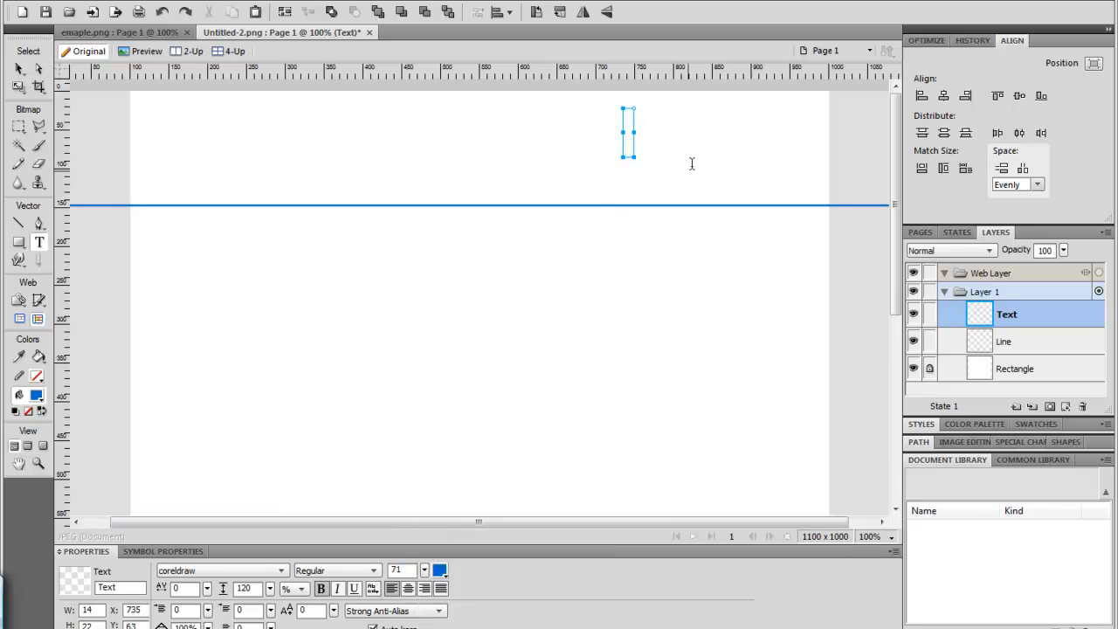
pyautogui.write('=')
pyautogui.press('BackSpace')
pyautogui.write('+BAR')
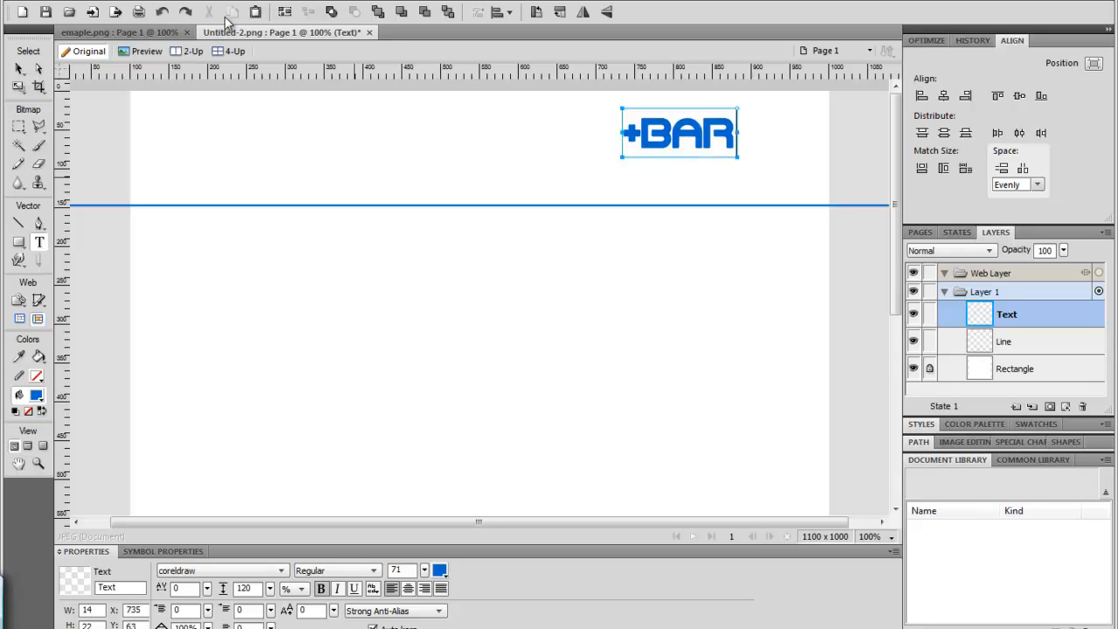
# Enlarge the +BAR text to font size 81 and move it to about X 767, Y 42
pyautogui.click(19, 69)
pyautogui.moveTo(424, 569); pyautogui.dragTo(425, 568)
pyautogui.click(497, 480)
pyautogui.moveTo(687, 131); pyautogui.dragTo(708, 148)
pyautogui.click(686, 258)
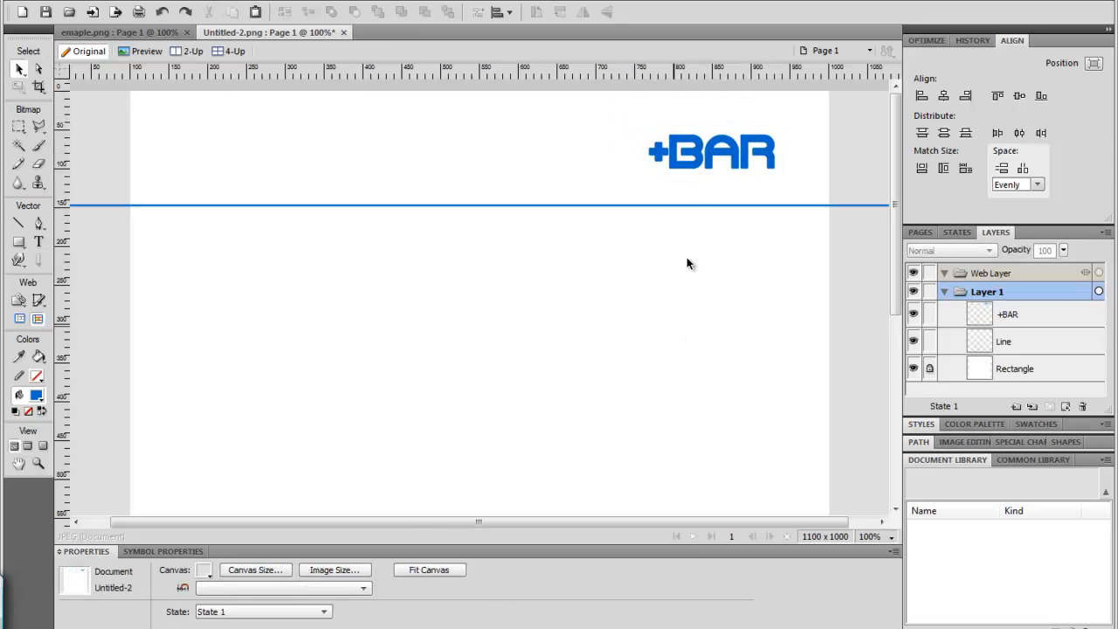
# Change the +BAR text's fill from solid to a linear gradient and open the gradient's colours for editing
pyautogui.click(722, 160)
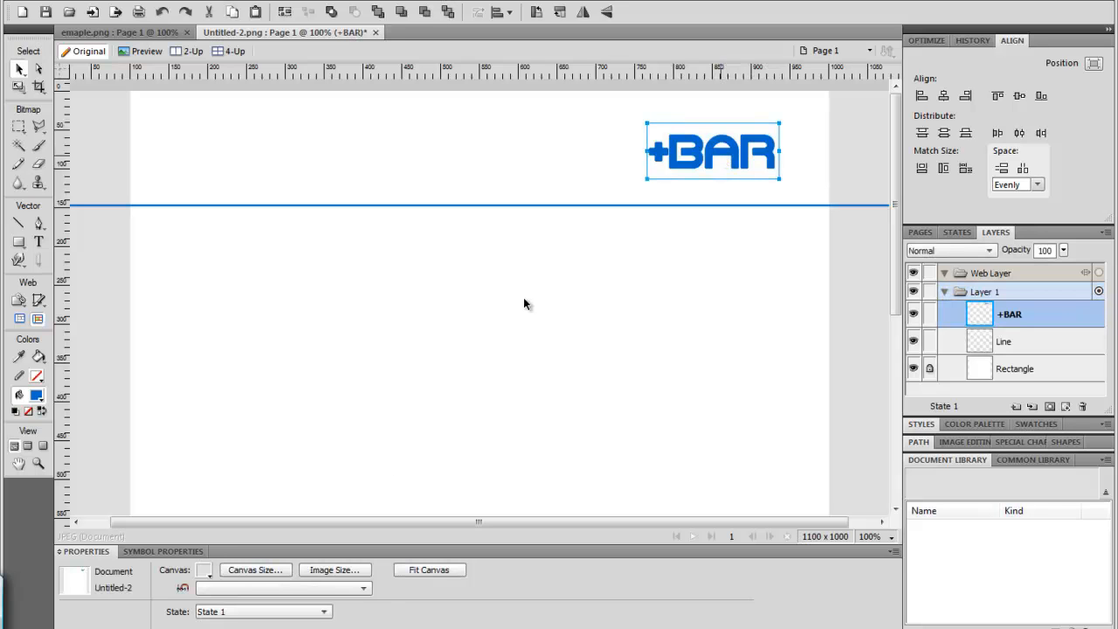
pyautogui.click(442, 573)
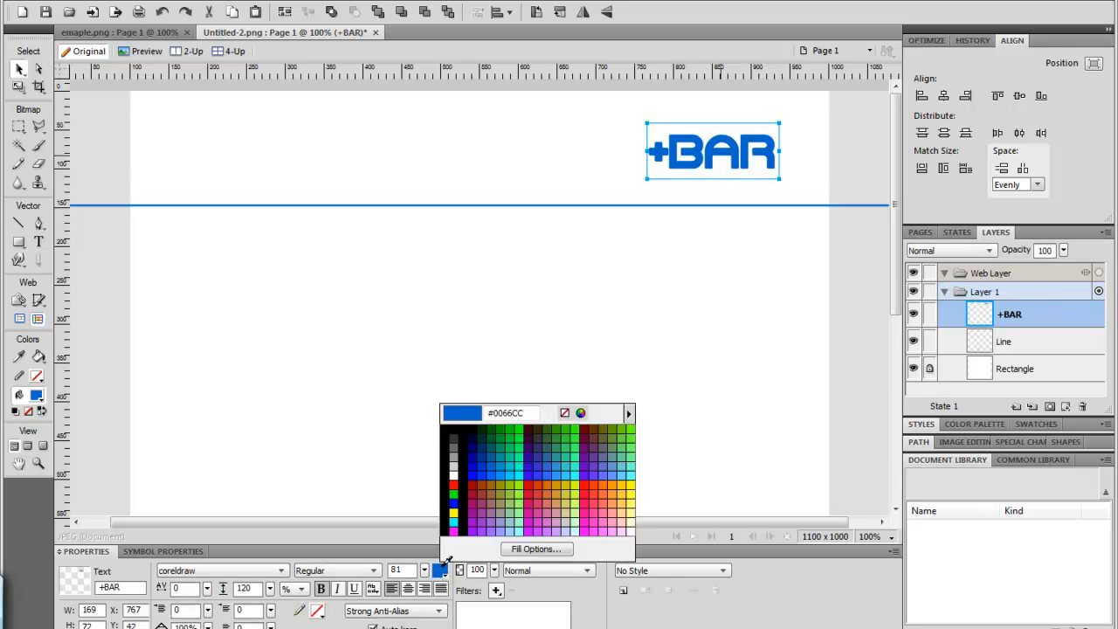
pyautogui.click(537, 549)
pyautogui.click(573, 416)
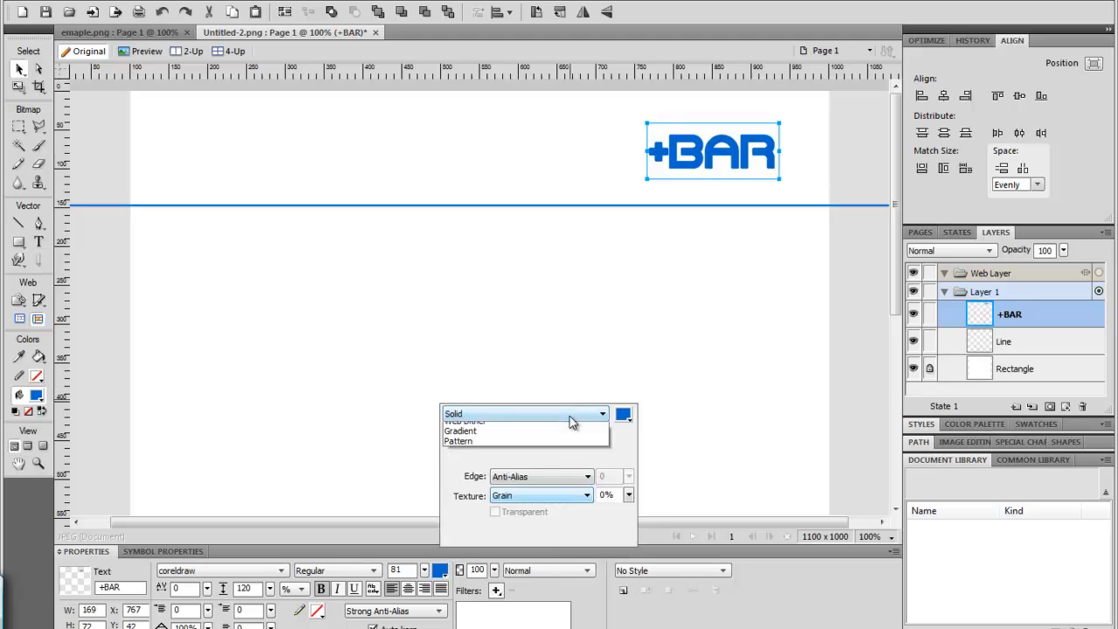
pyautogui.click(498, 457)
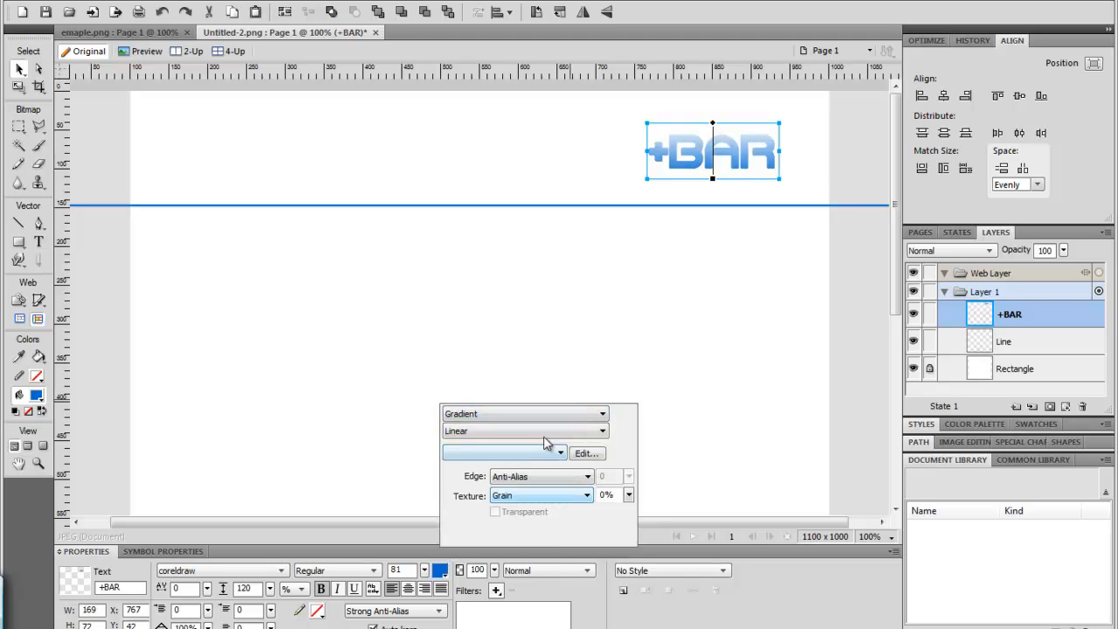
pyautogui.click(547, 453)
pyautogui.click(602, 456)
pyautogui.click(592, 455)
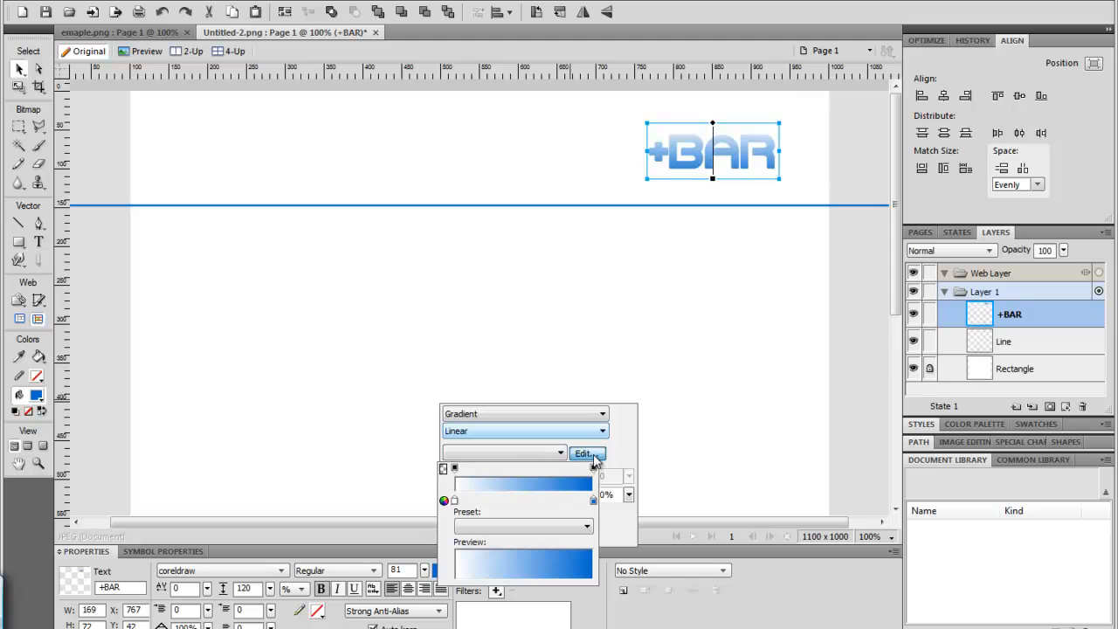
# Recolour the first stop of the +BAR gradient from white to a slightly lighter custom blue, about RGB 56, 136, 215
pyautogui.click(455, 502)
pyautogui.click(564, 565)
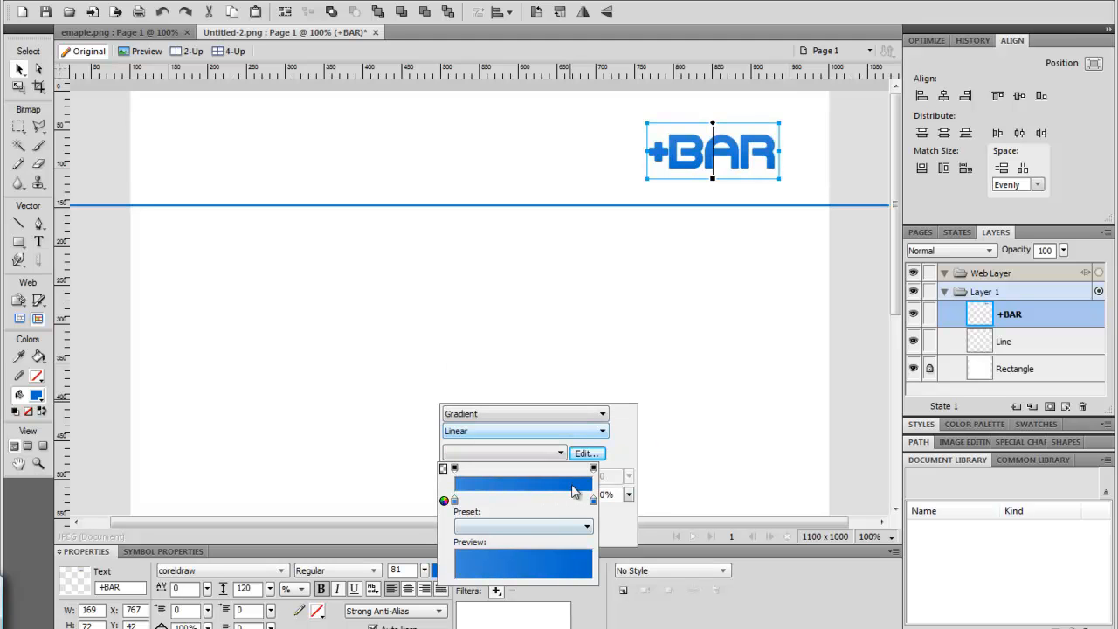
pyautogui.click(455, 502)
pyautogui.click(593, 371)
pyautogui.moveTo(712, 394); pyautogui.dragTo(712, 389)
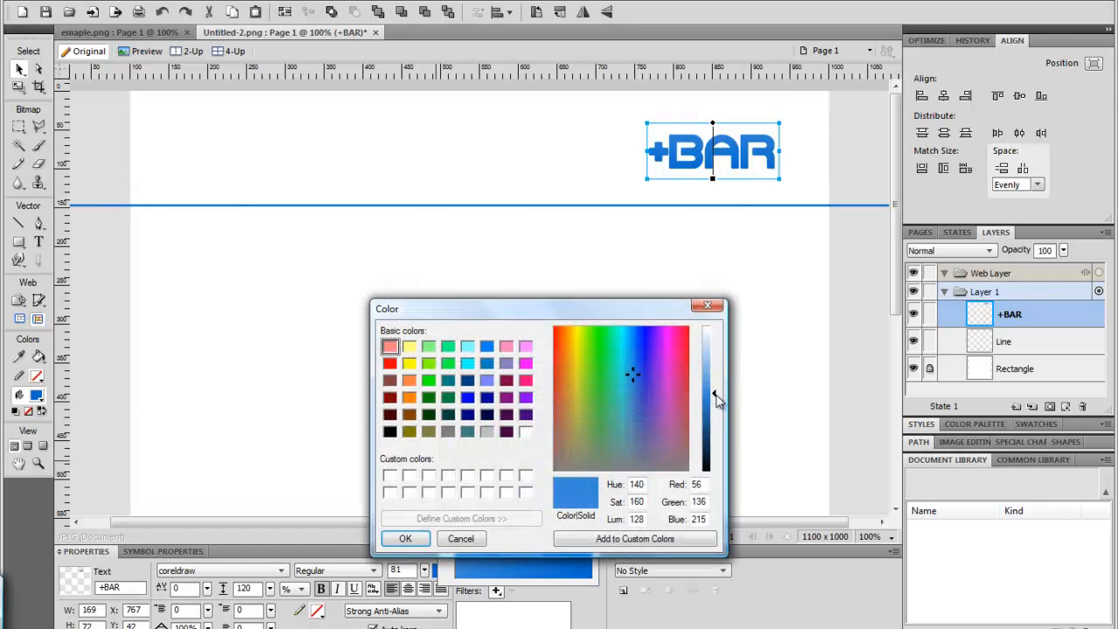
pyautogui.click(406, 539)
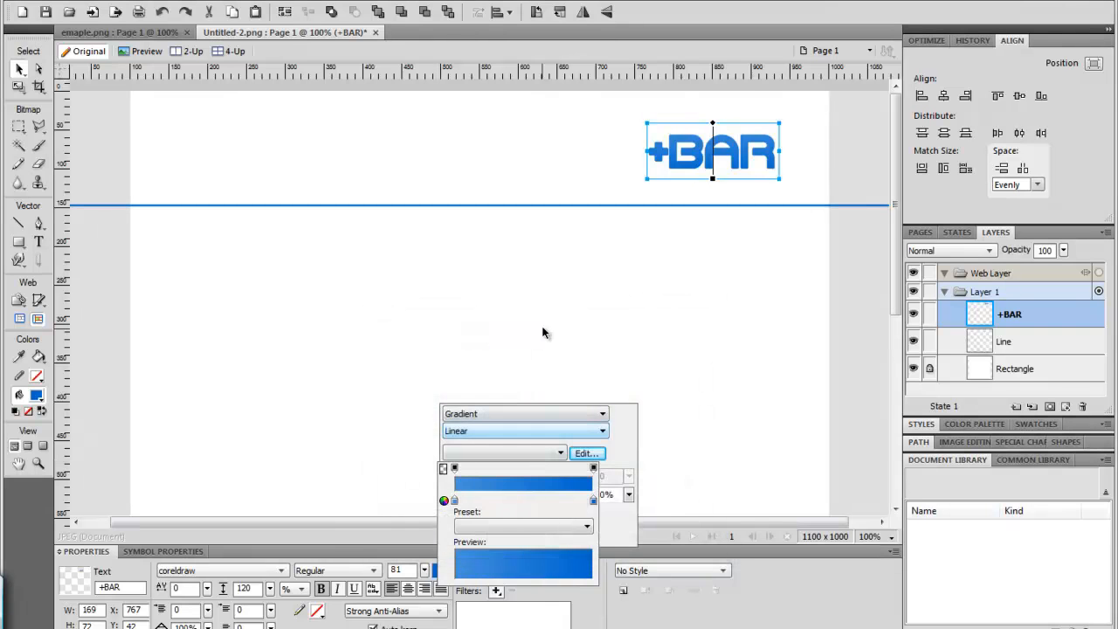
pyautogui.click(543, 345)
pyautogui.click(544, 345)
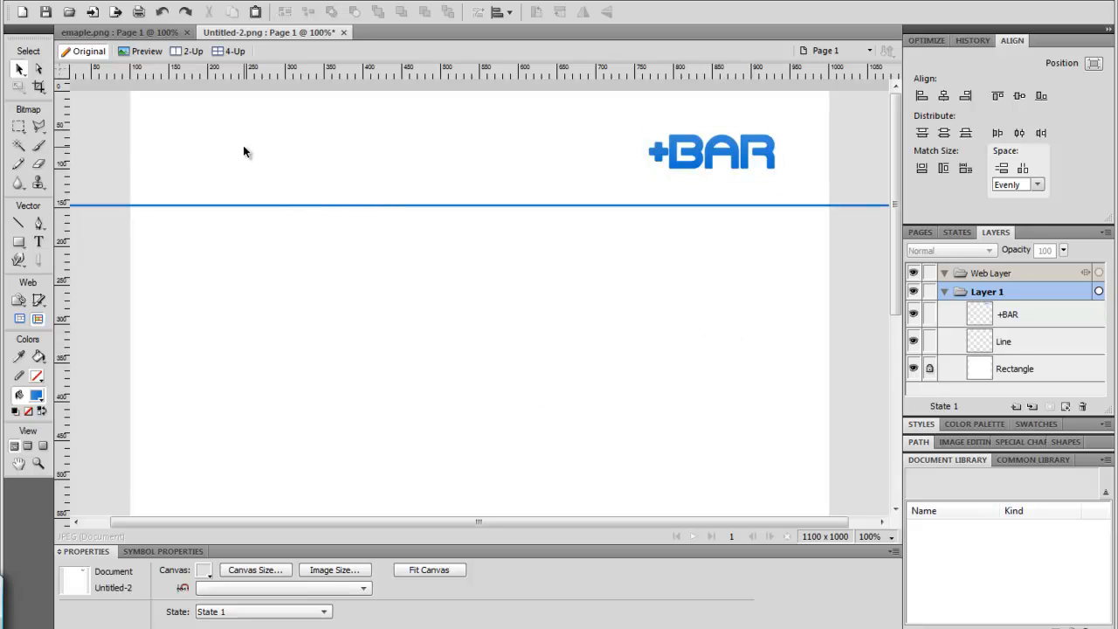
# Add the text "HOME" in blue at font size 31 on the left side of the header, above the line
pyautogui.click(38, 242)
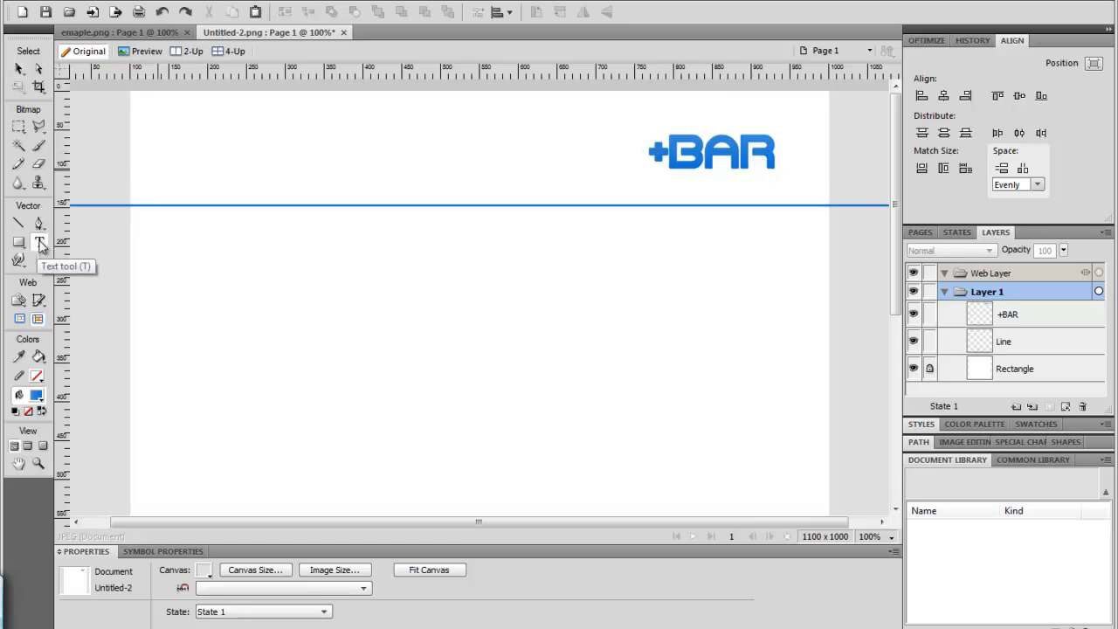
pyautogui.click(177, 168)
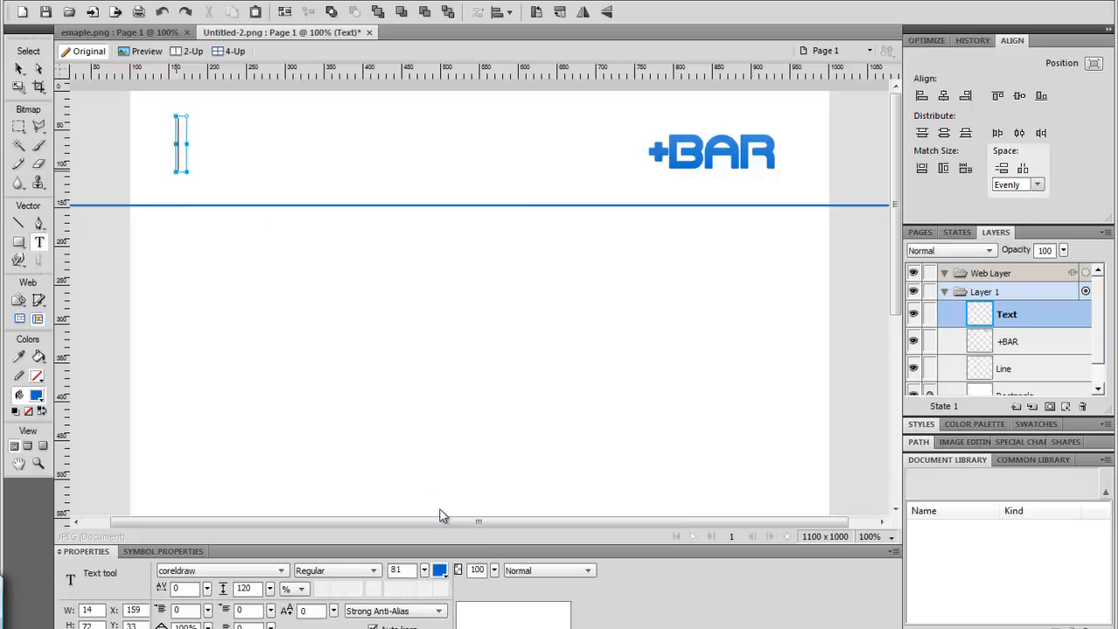
pyautogui.moveTo(425, 570); pyautogui.dragTo(425, 610)
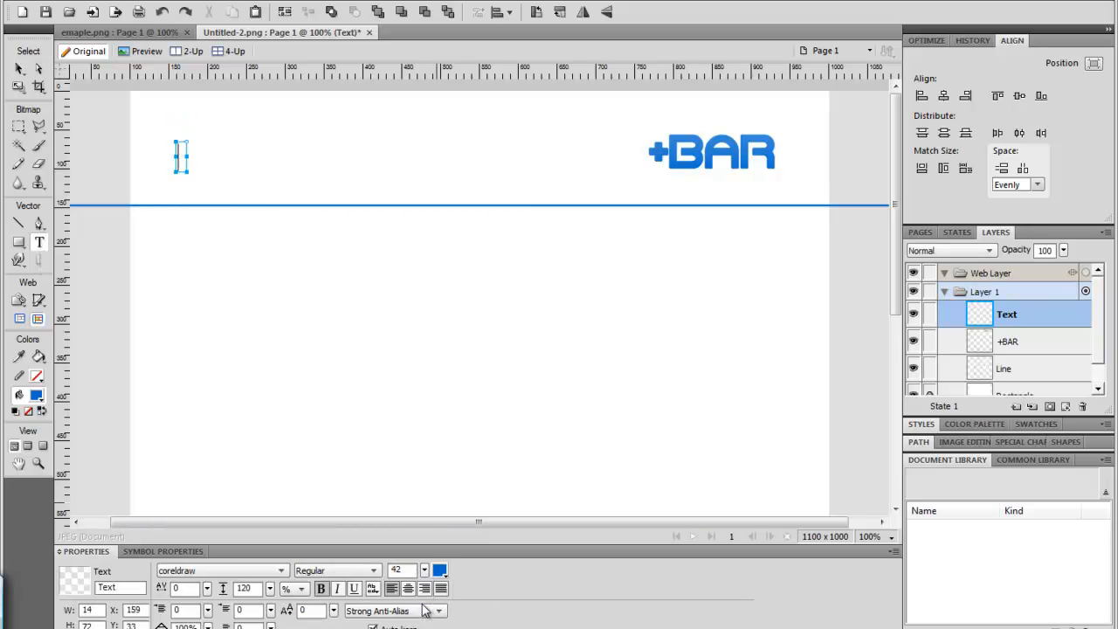
pyautogui.moveTo(424, 570)
pyautogui.mouseDown()
pyautogui.moveTo(431, 588)
pyautogui.moveTo(428, 577)
pyautogui.mouseUp()
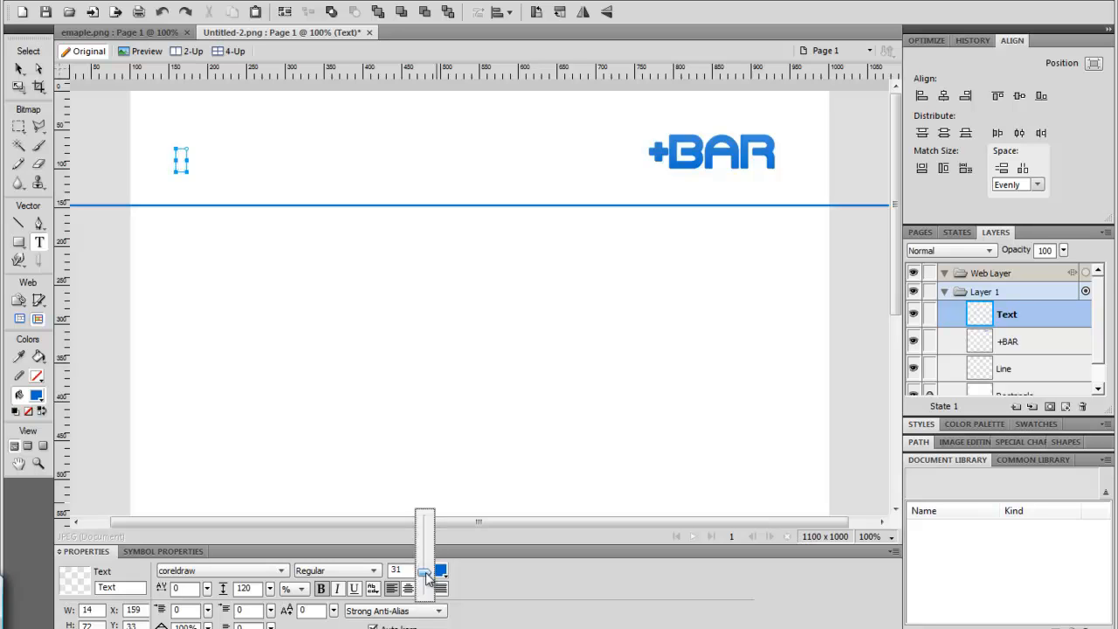
pyautogui.click(182, 160)
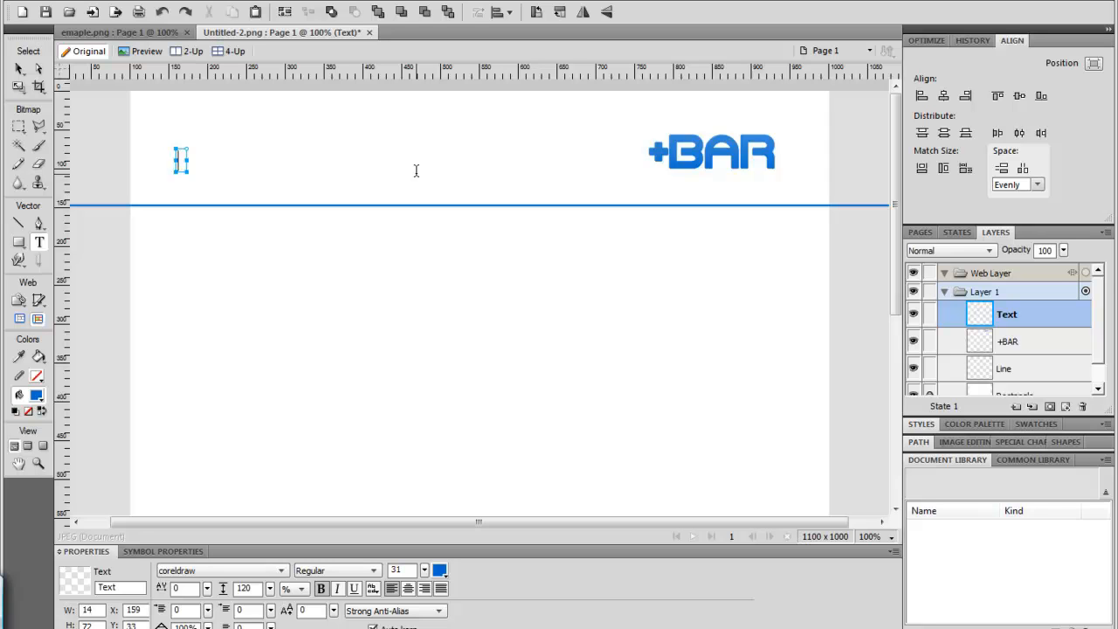
pyautogui.write('HOME')
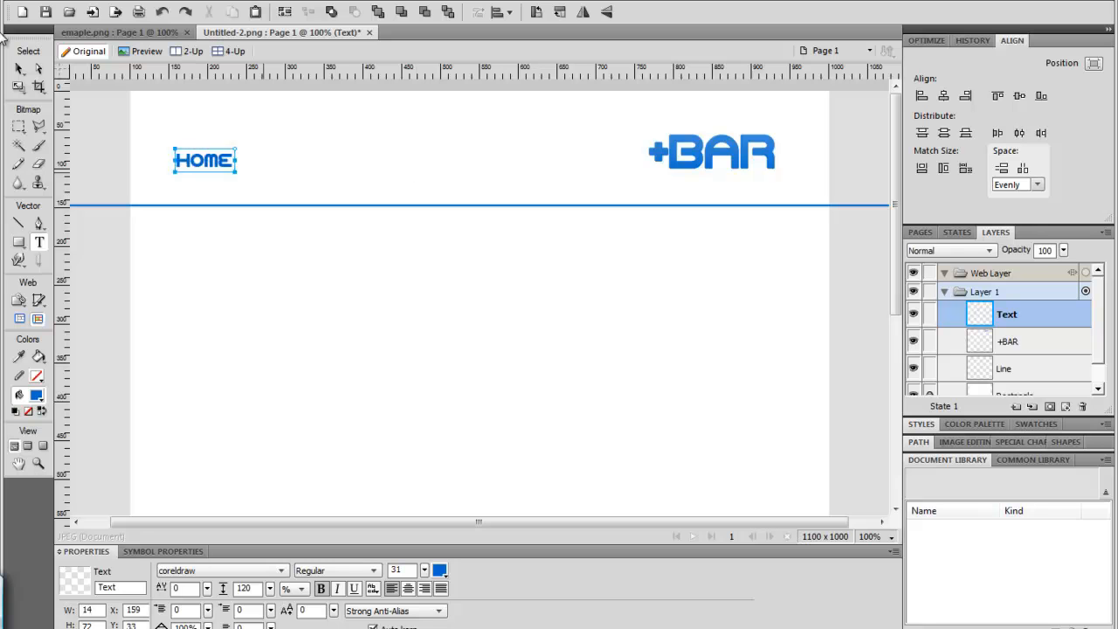
# Reduce the HOME text to font size 27 and move it slightly lower and to the right in the header
pyautogui.click(19, 68)
pyautogui.moveTo(222, 166); pyautogui.dragTo(222, 175)
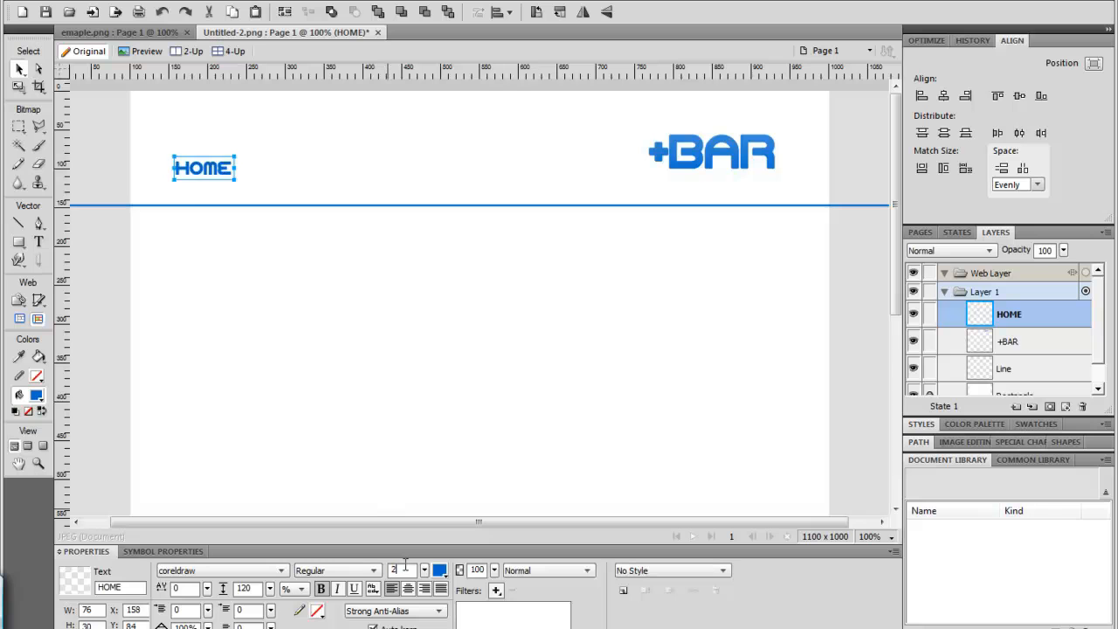
pyautogui.press('Return')
pyautogui.click(443, 186)
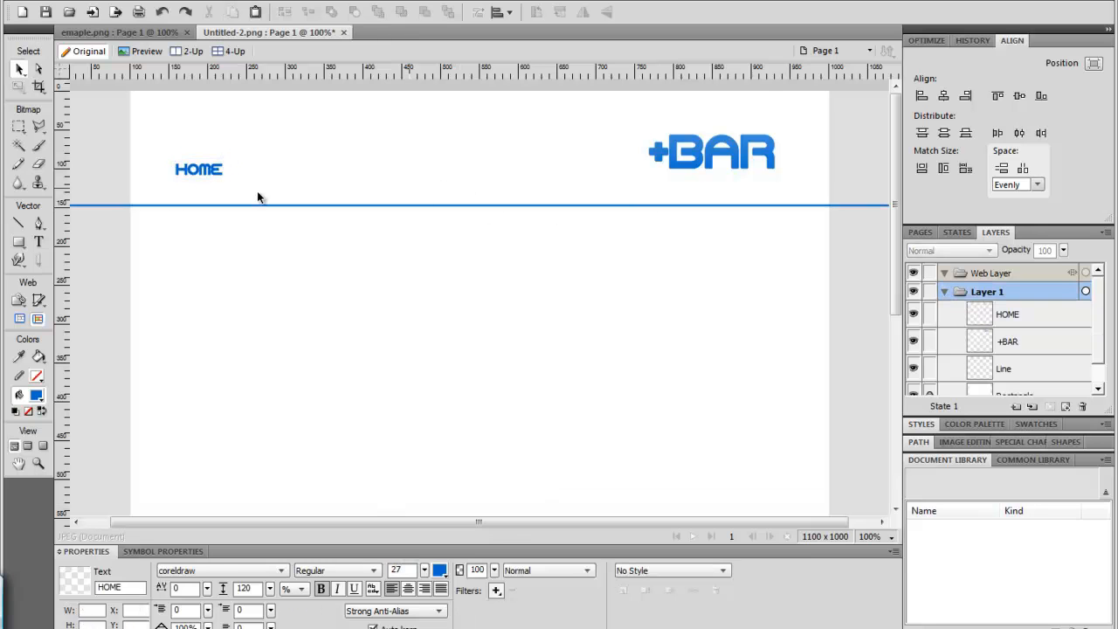
pyautogui.moveTo(208, 177); pyautogui.dragTo(210, 176)
pyautogui.click(348, 172)
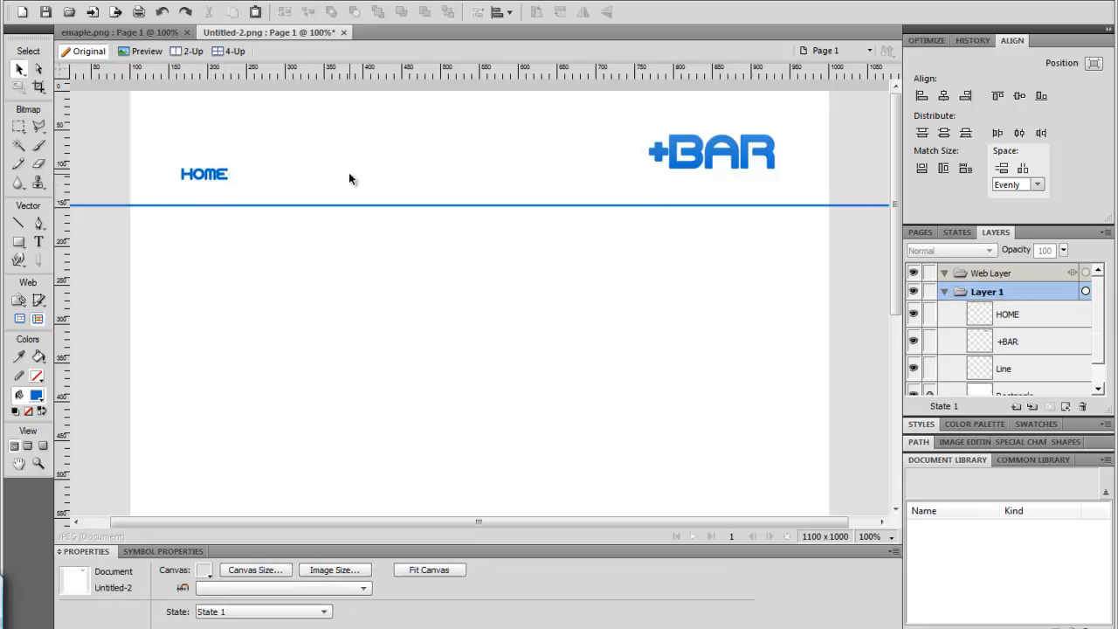
# Paste the small + text into the header and place it just in front of HOME
pyautogui.hotkey('ctrl', 'v')
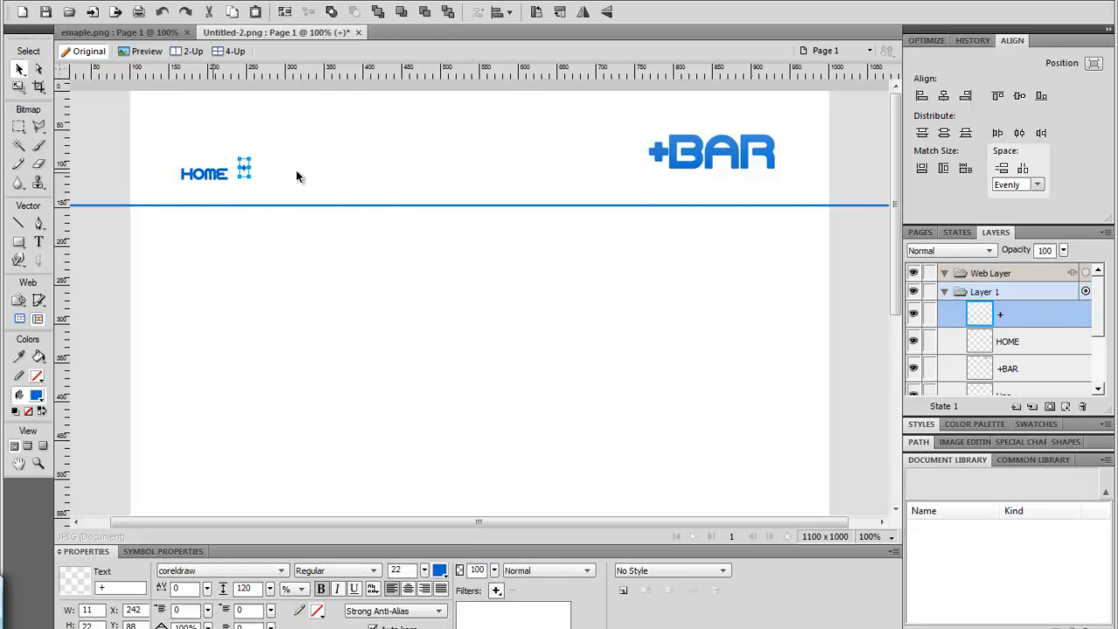
pyautogui.press('Delete')
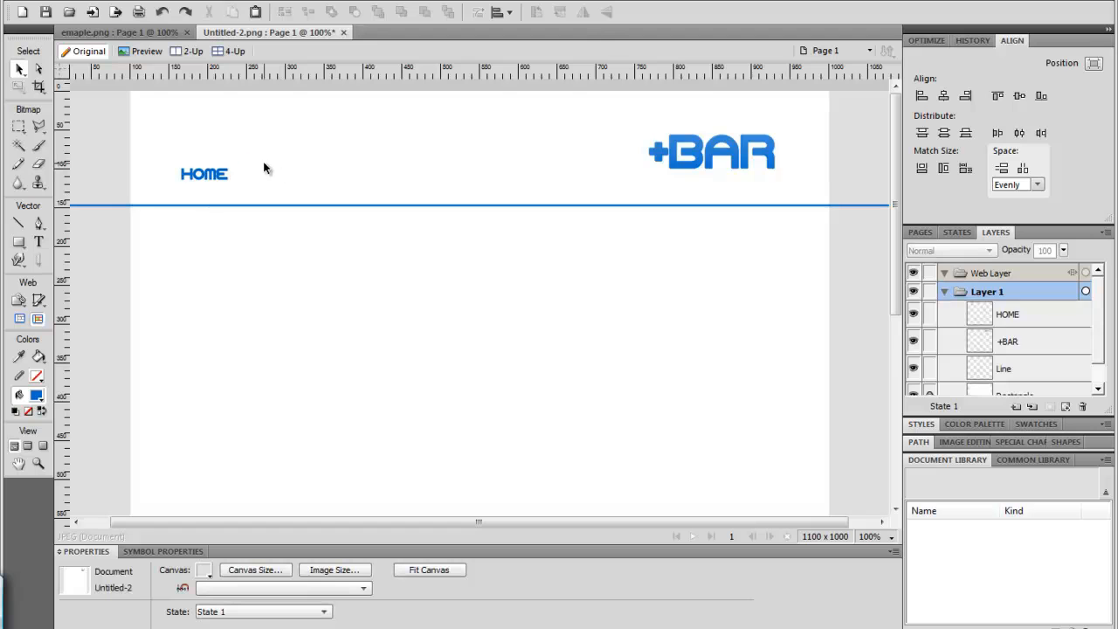
pyautogui.hotkey('ctrl', 'v')
pyautogui.moveTo(244, 167); pyautogui.dragTo(315, 176)
# Add a copy of the HOME text at about X 274, Y 94 and change its wording to MENU
pyautogui.click(194, 174)
pyautogui.press('t')
pyautogui.write('ABOUT')
pyautogui.click(19, 68)
pyautogui.click(292, 181)
pyautogui.press('t')
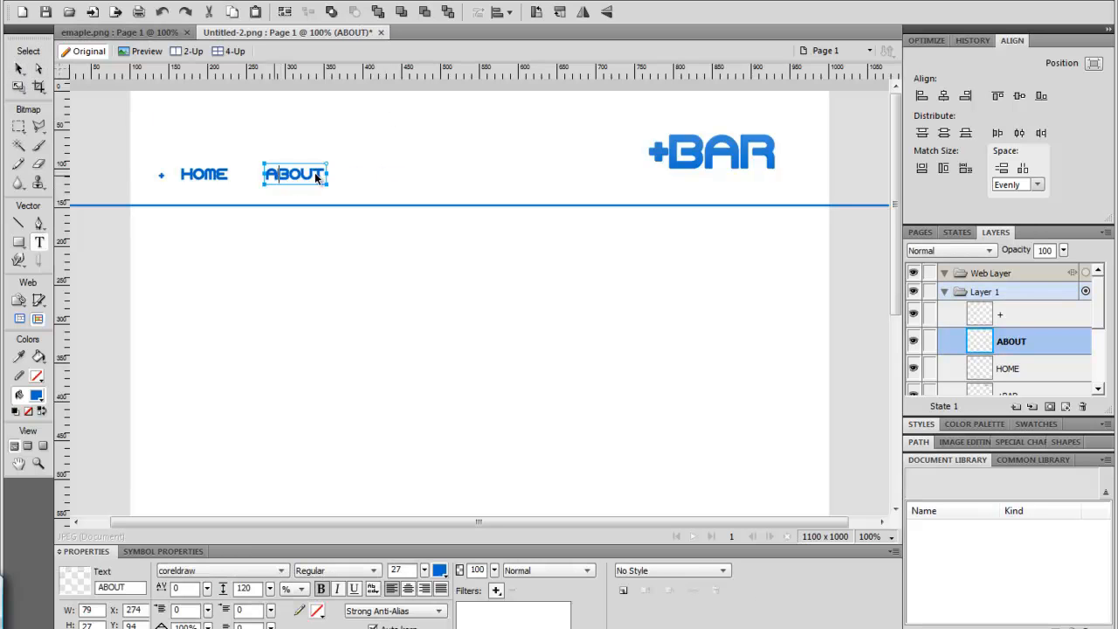
pyautogui.doubleClick(315, 172)
pyautogui.write('menu')
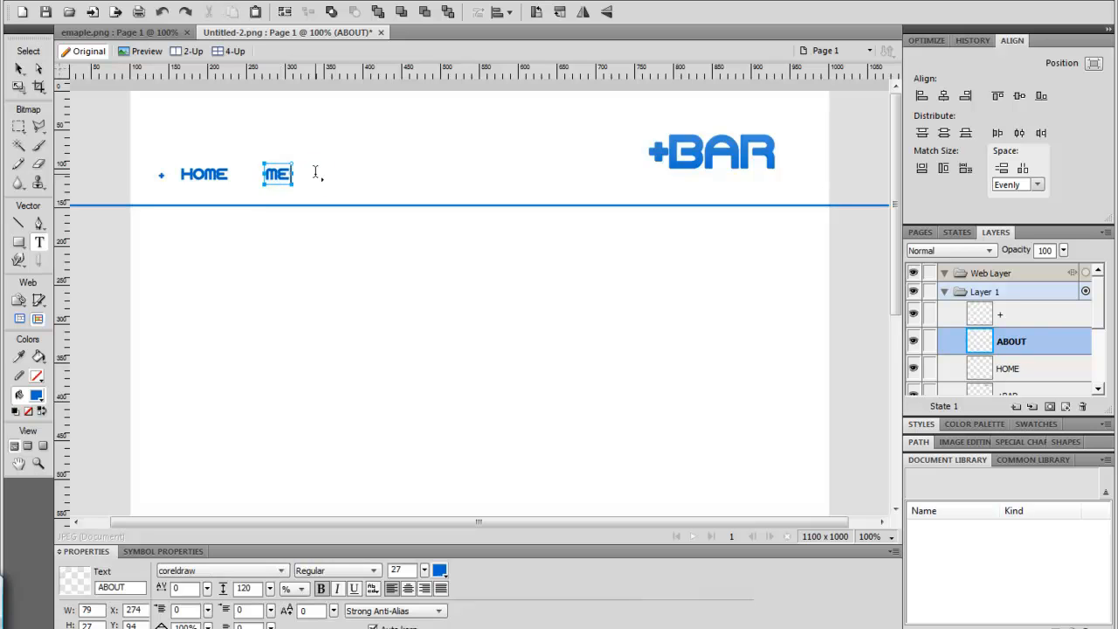
pyautogui.click(20, 69)
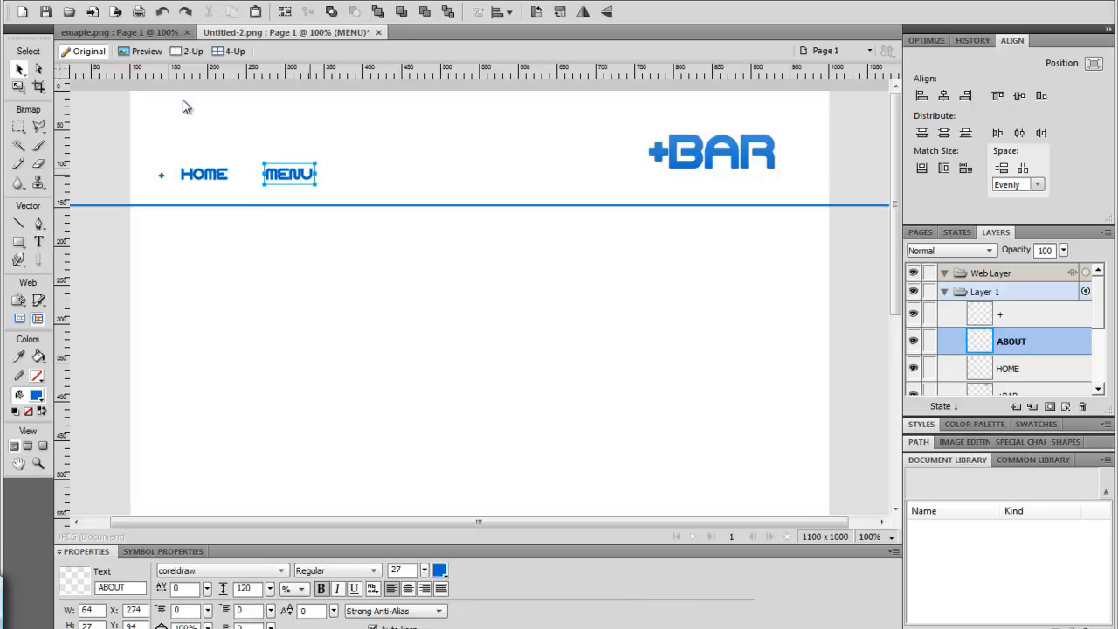
# Duplicate the MENU text to about X 380, Y 94 and change the copy's wording to ABOUT
pyautogui.moveTo(292, 175); pyautogui.dragTo(373, 176)
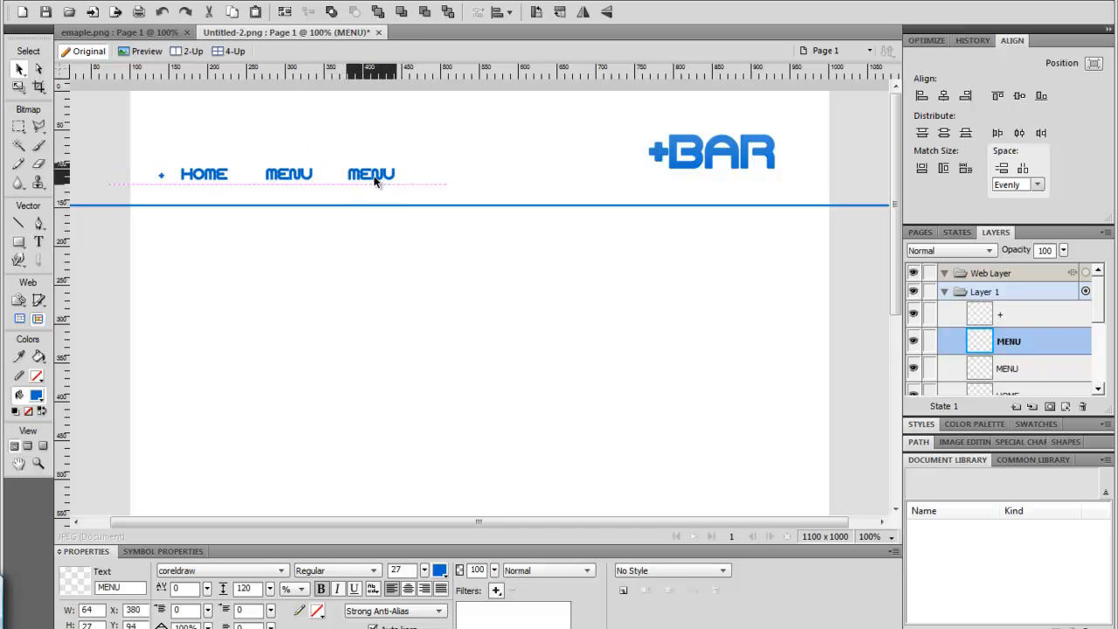
pyautogui.press('t')
pyautogui.click(373, 175)
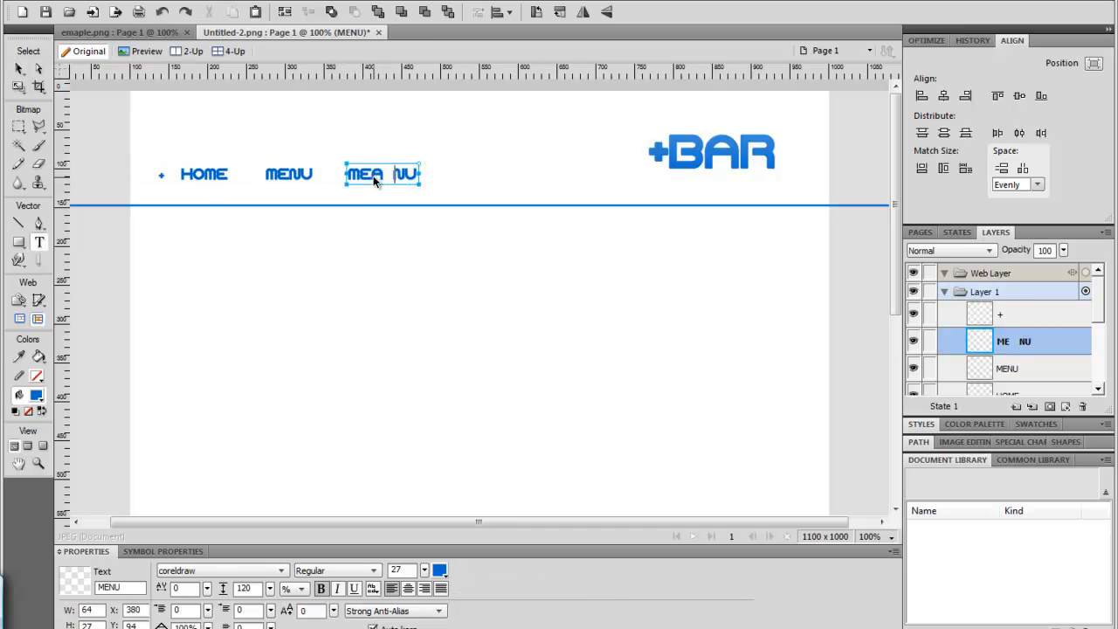
pyautogui.hotkey('ctrl', 'a')
pyautogui.press('BackSpace')
pyautogui.write('CONTA')
pyautogui.press('BackSpace')
pyautogui.press('BackSpace')
pyautogui.press('BackSpace')
pyautogui.write('ABOUT')
pyautogui.click(20, 69)
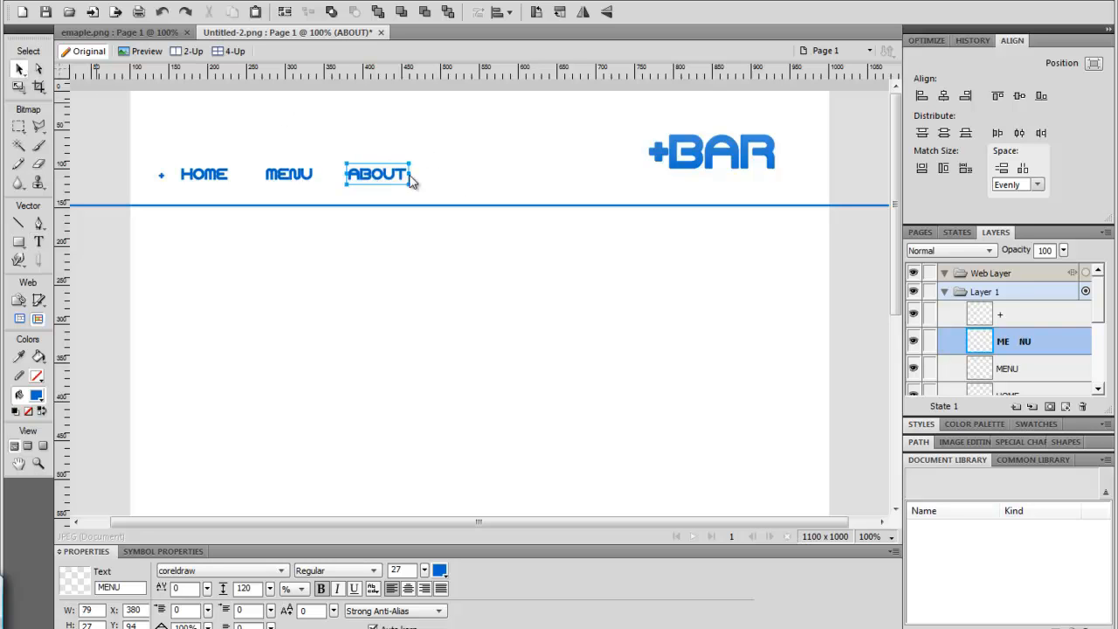
# Duplicate the ABOUT text to about X 491, Y 94 and change the copy's wording to CONTACT
pyautogui.moveTo(364, 175); pyautogui.dragTo(455, 173)
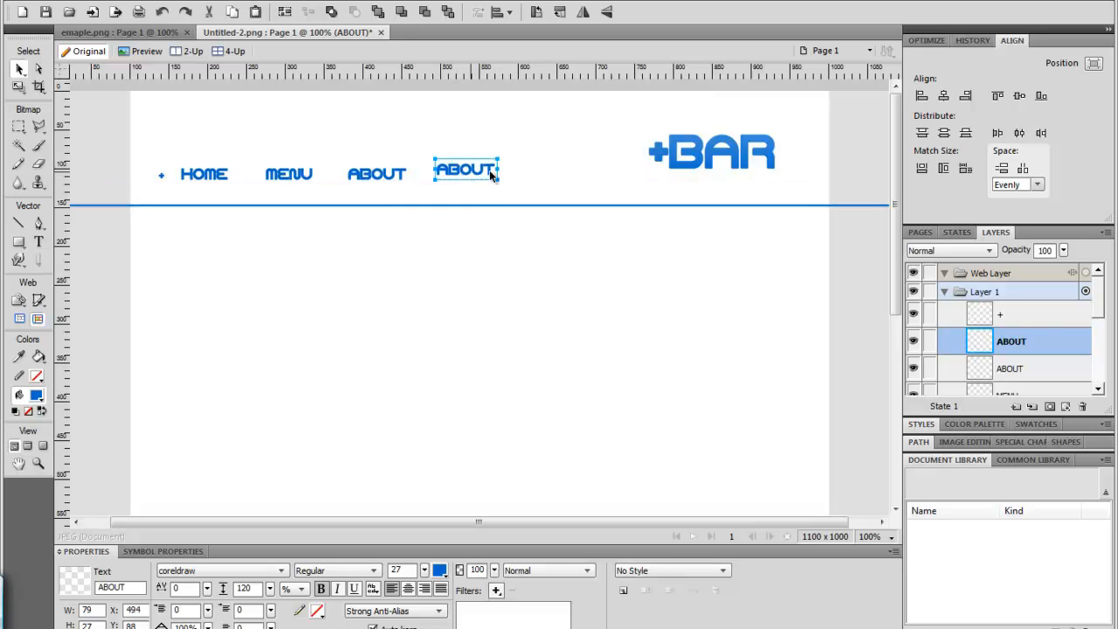
pyautogui.hotkey('ctrl', 'z')
pyautogui.moveTo(375, 175); pyautogui.dragTo(461, 175)
pyautogui.press('t')
pyautogui.doubleClick(461, 174)
pyautogui.write('CONTAC')
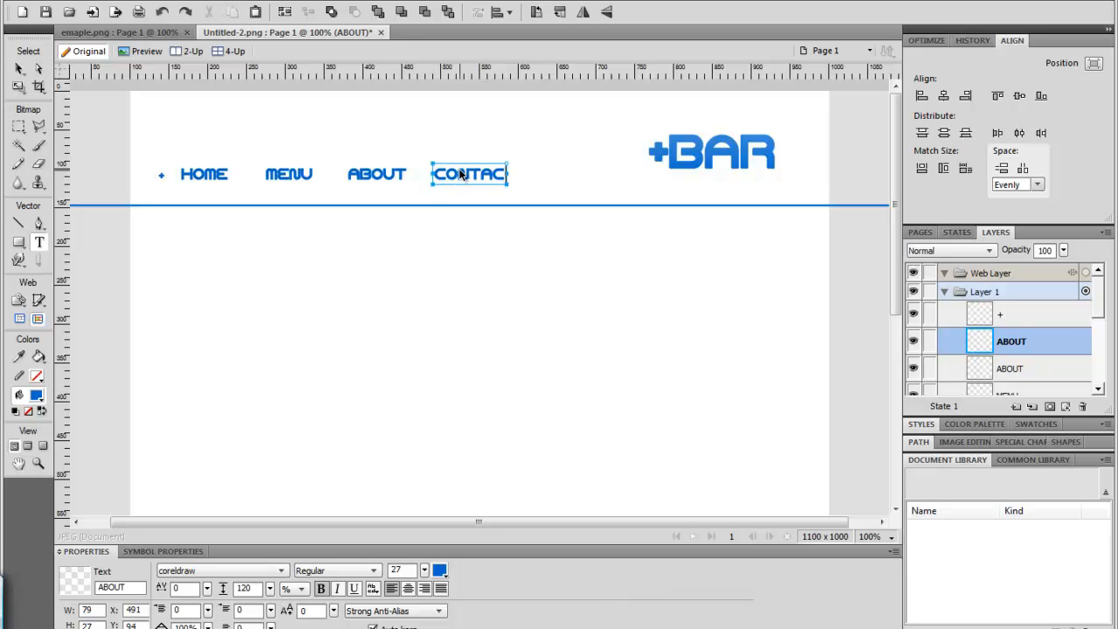
pyautogui.press('BackSpace')
pyautogui.press('BackSpace')
pyautogui.press('BackSpace')
pyautogui.write('TACT')
pyautogui.click(19, 68)
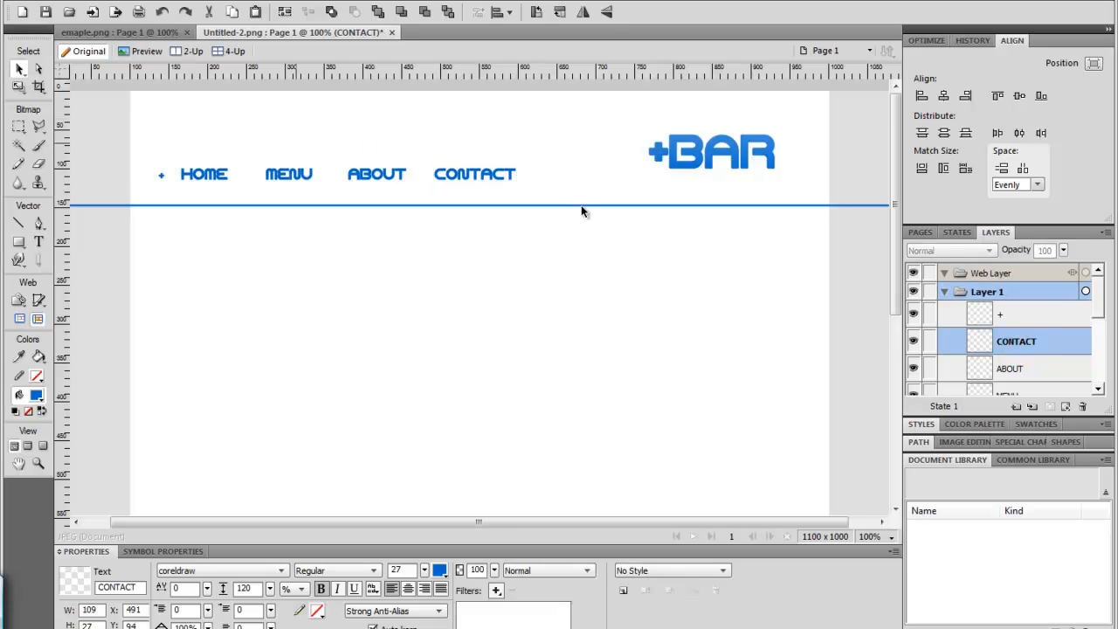
# Delete the small + text in front of HOME
pyautogui.click(494, 242)
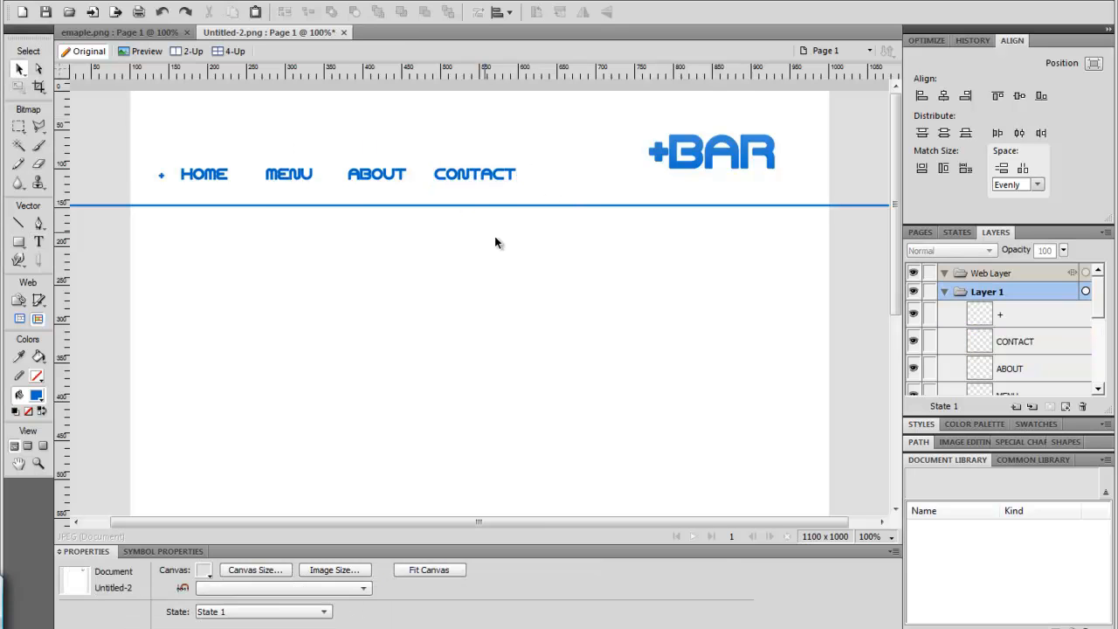
pyautogui.click(162, 173)
pyautogui.press('Delete')
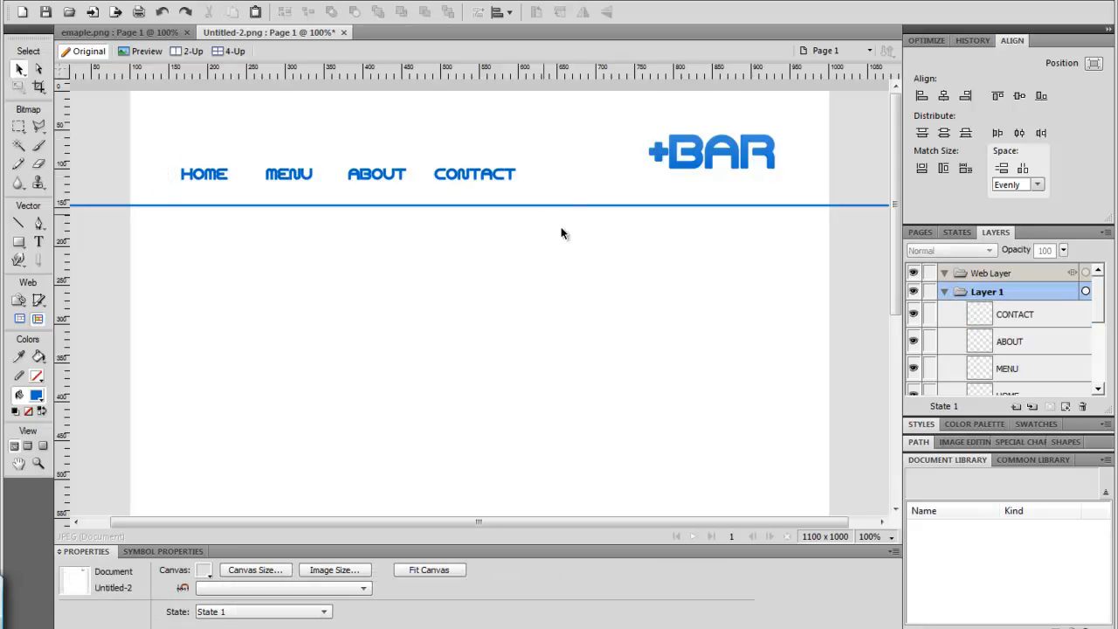
# Shift the HOME, MENU, ABOUT and CONTACT texts together slightly left and down, to about X 149, Y 98
pyautogui.moveTo(189, 156); pyautogui.dragTo(524, 192)
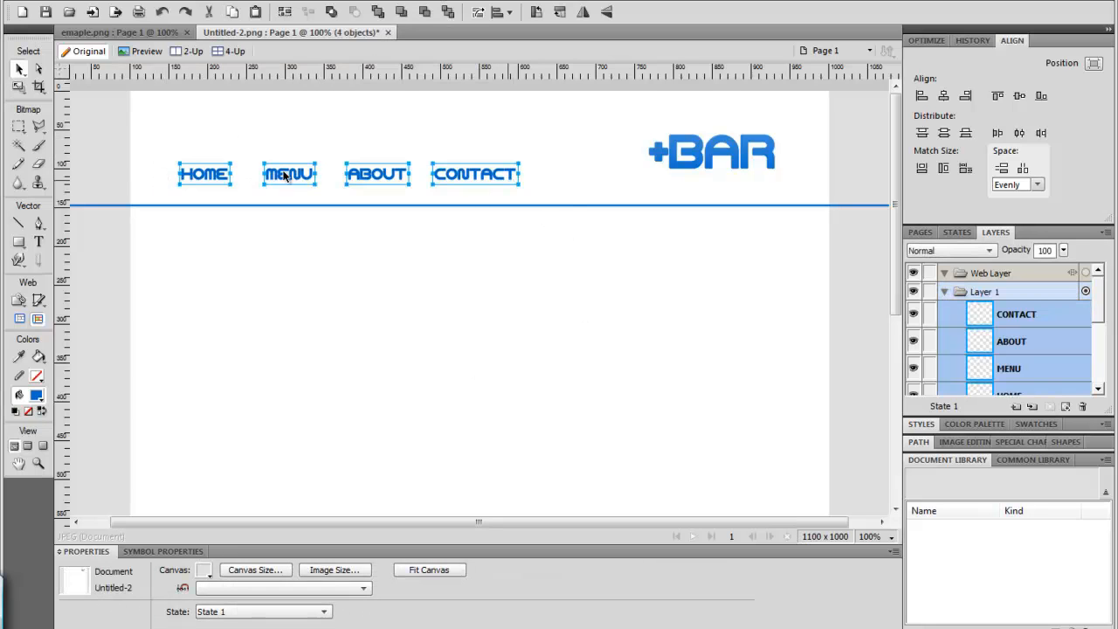
pyautogui.moveTo(200, 173); pyautogui.dragTo(187, 176)
pyautogui.click(317, 130)
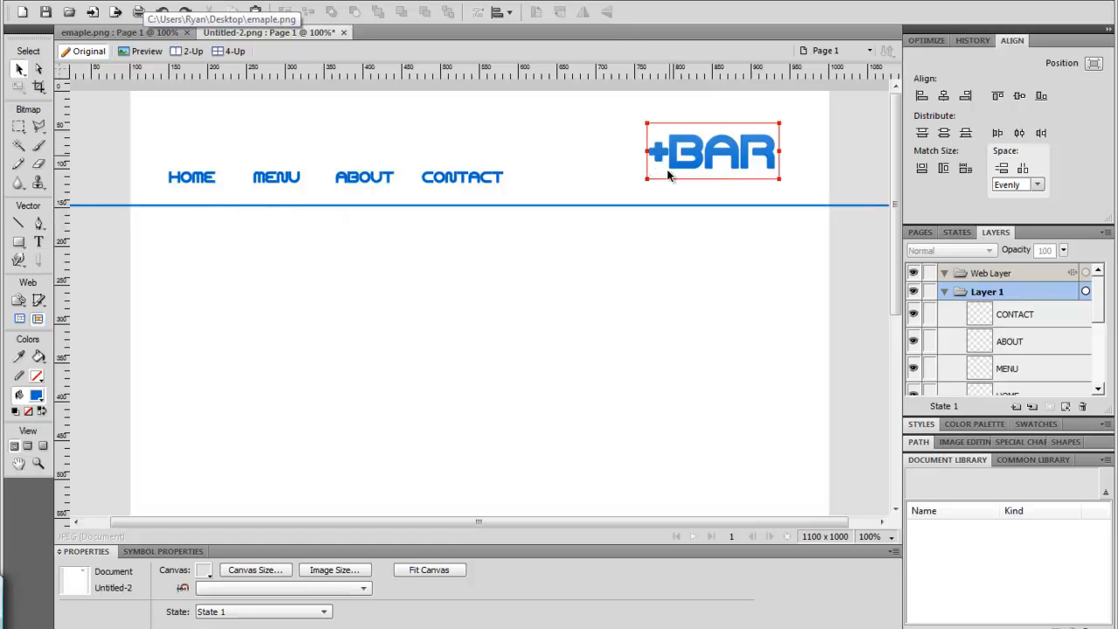
# Paste the small + text again and place it between HOME and MENU, level with the menu texts
pyautogui.hotkey('ctrl', 'v')
pyautogui.moveTo(158, 178); pyautogui.dragTo(154, 178)
pyautogui.click(164, 154)
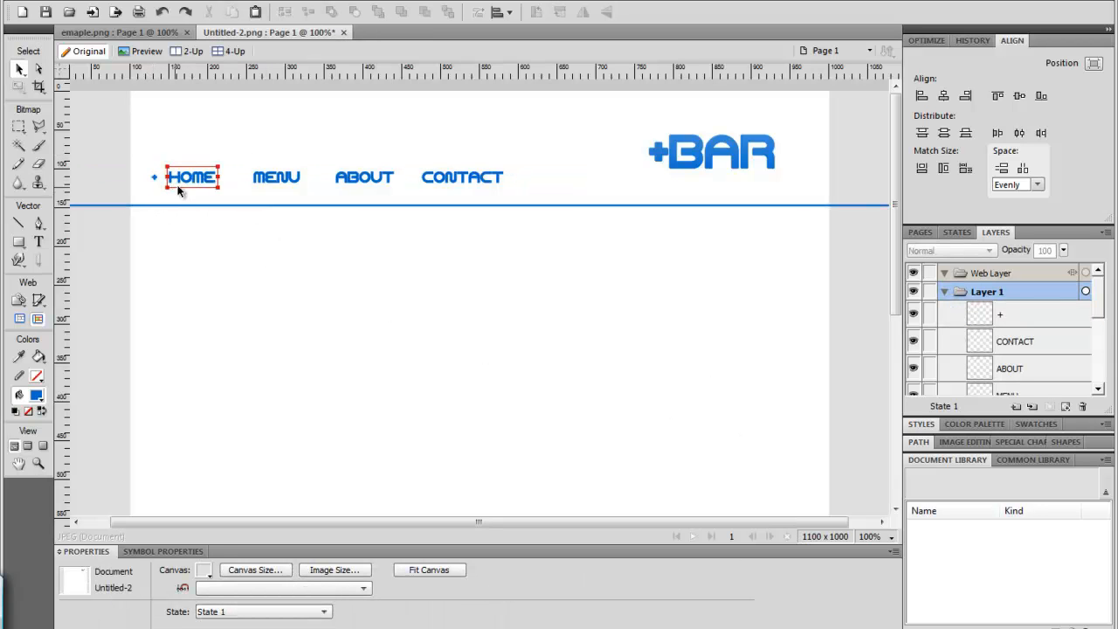
pyautogui.moveTo(154, 177); pyautogui.dragTo(239, 177)
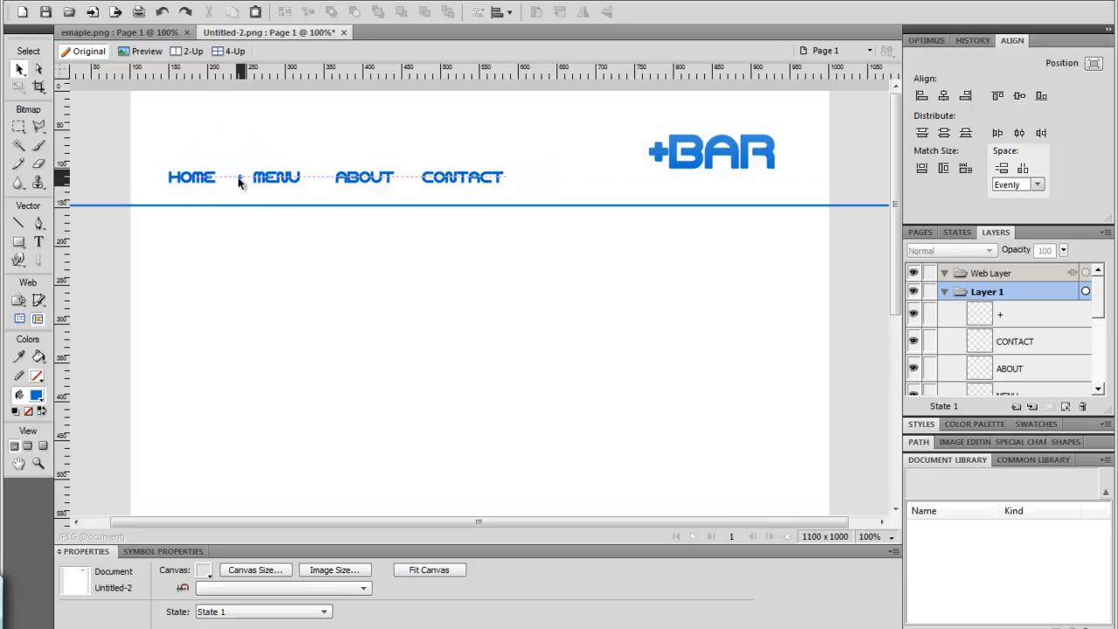
pyautogui.click(307, 151)
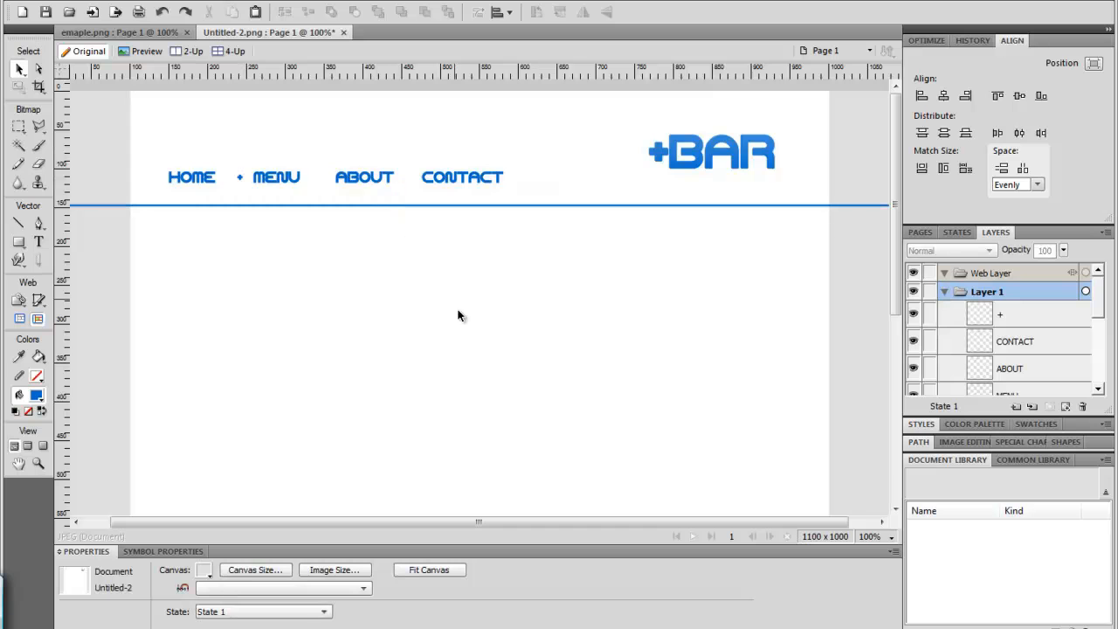
# Nudge the + with MENU, and also CONTACT, slightly to the right to even out the menu spacing
pyautogui.moveTo(234, 160); pyautogui.dragTo(293, 187)
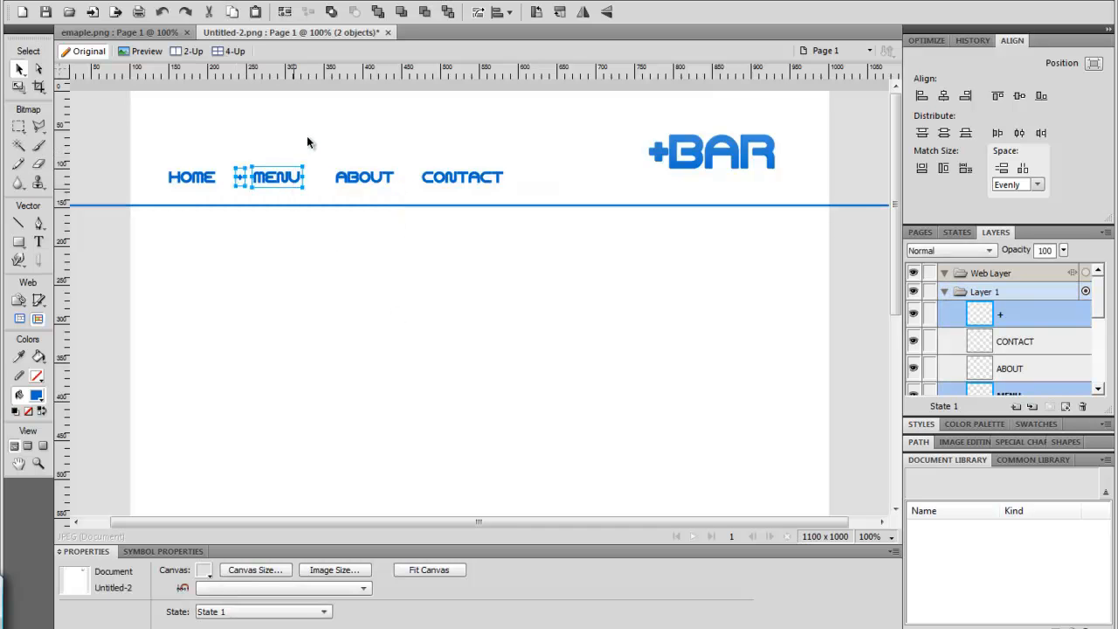
pyautogui.click(371, 155)
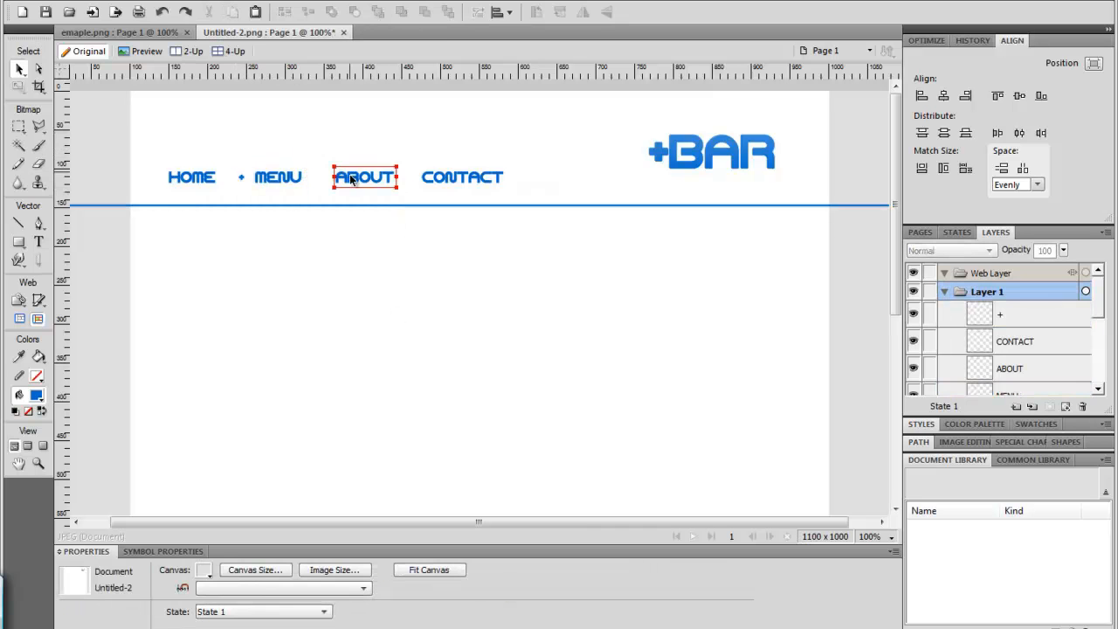
pyautogui.click(353, 179)
pyautogui.click(487, 177)
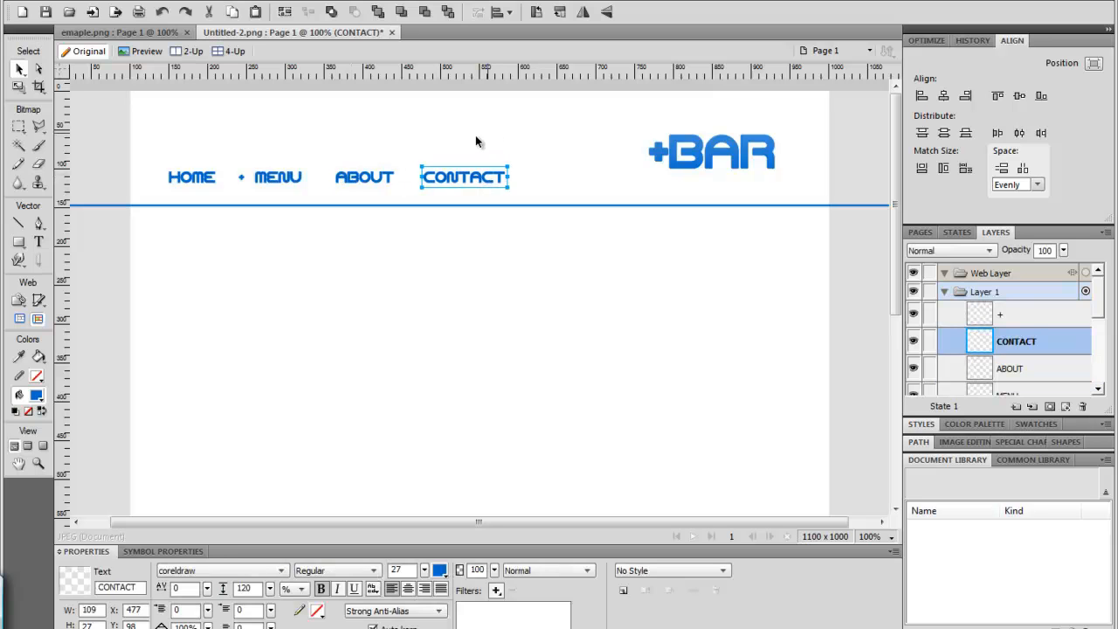
pyautogui.click(393, 131)
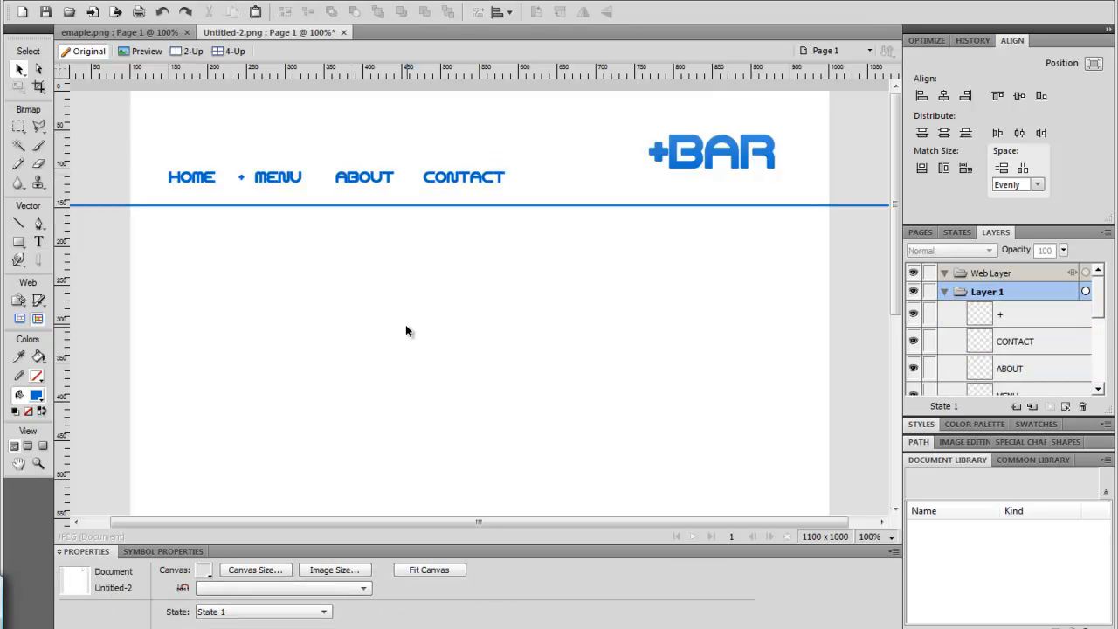
# Recolour the four menu texts and the + to a brighter custom blue, RGB 0, 118, 236
pyautogui.moveTo(173, 160); pyautogui.dragTo(513, 182)
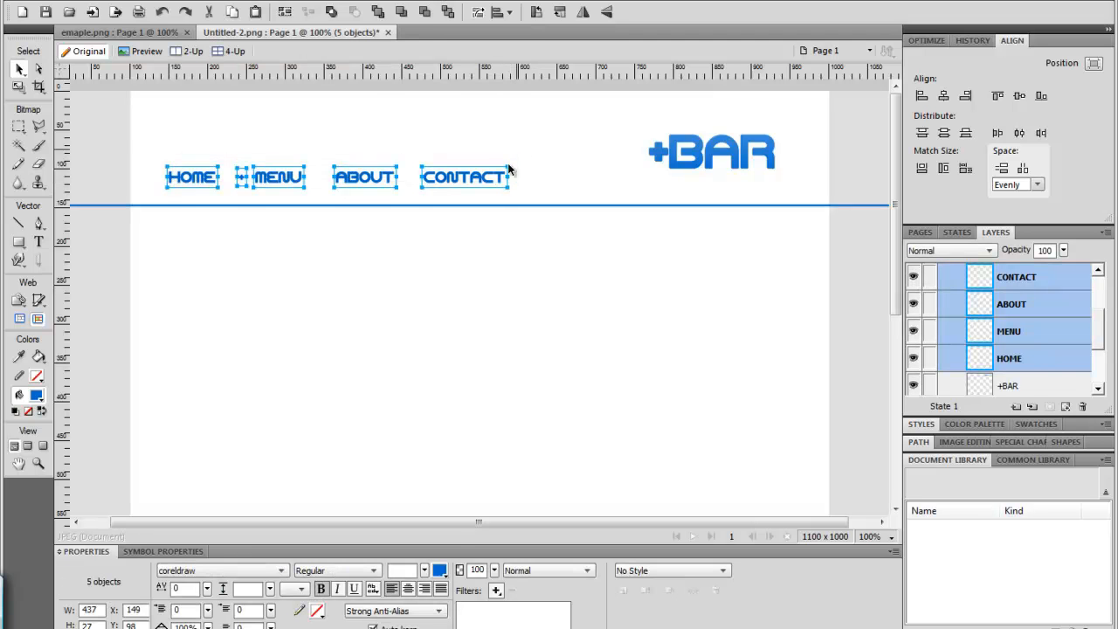
pyautogui.click(439, 570)
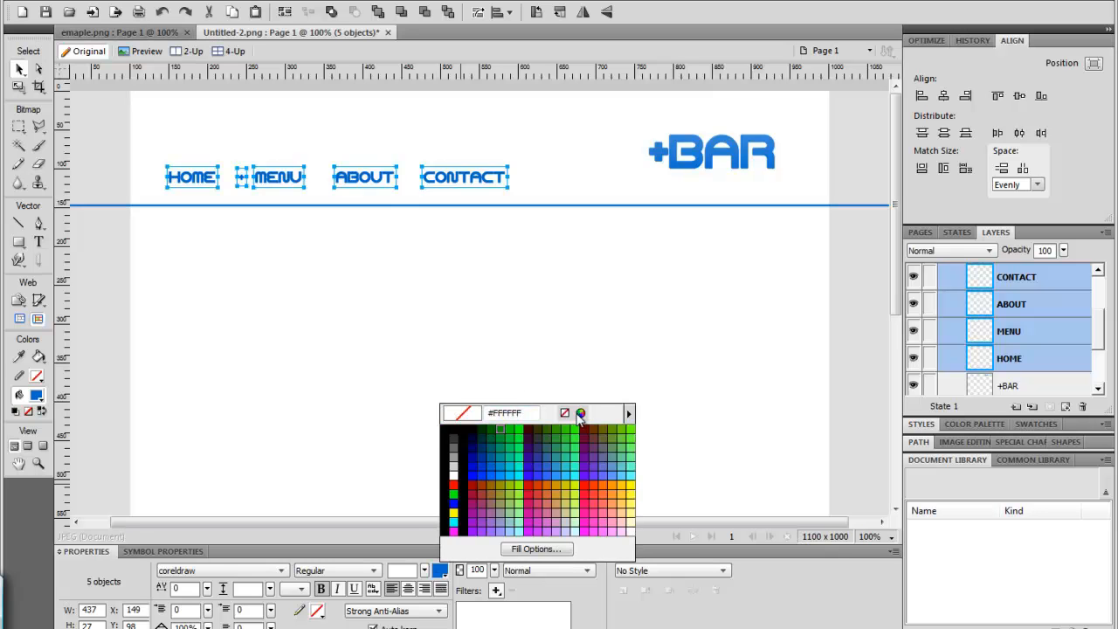
pyautogui.click(581, 414)
pyautogui.click(697, 458)
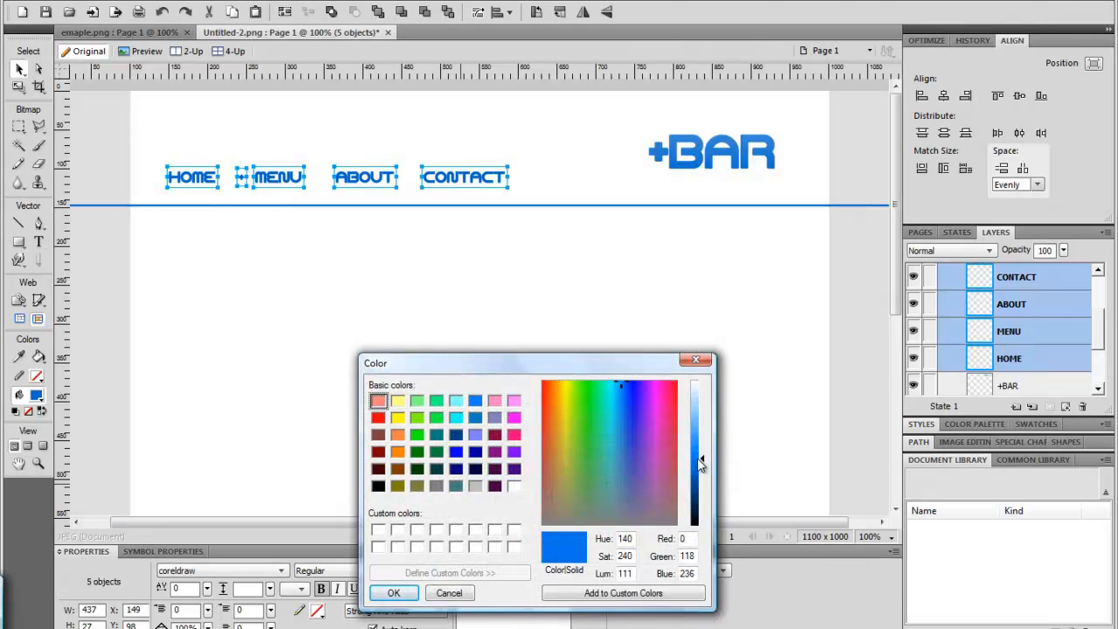
pyautogui.click(394, 593)
pyautogui.click(410, 365)
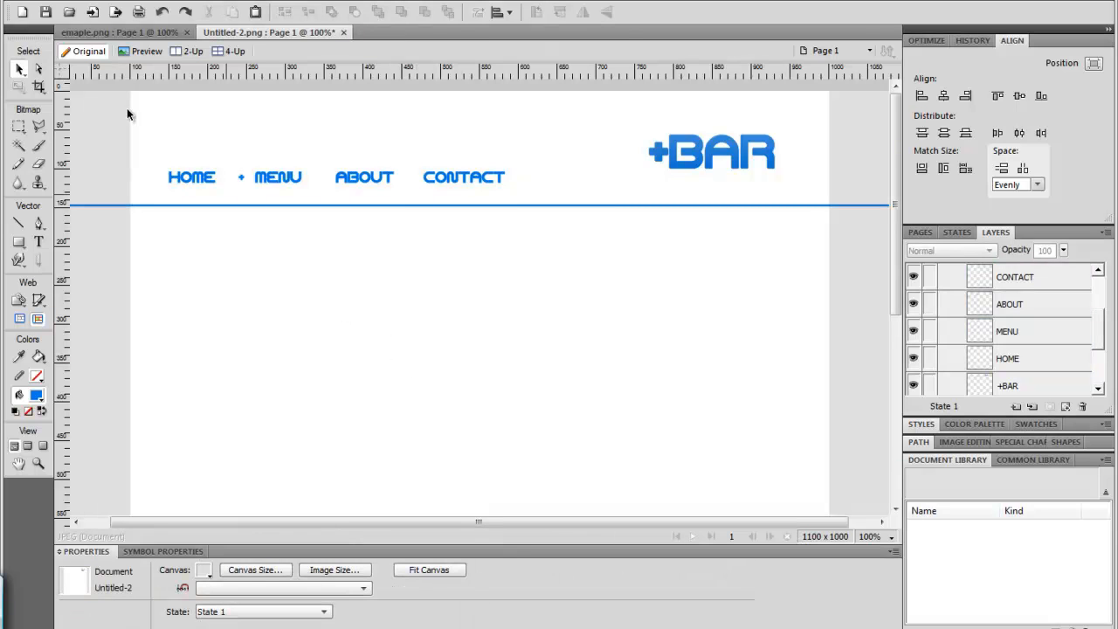
# Draw a solid blue bar about 454 by 13 px directly beneath the menu texts, at about X 138, Y 122
pyautogui.click(19, 242)
pyautogui.moveTo(161, 187); pyautogui.dragTo(514, 197)
pyautogui.press('v')
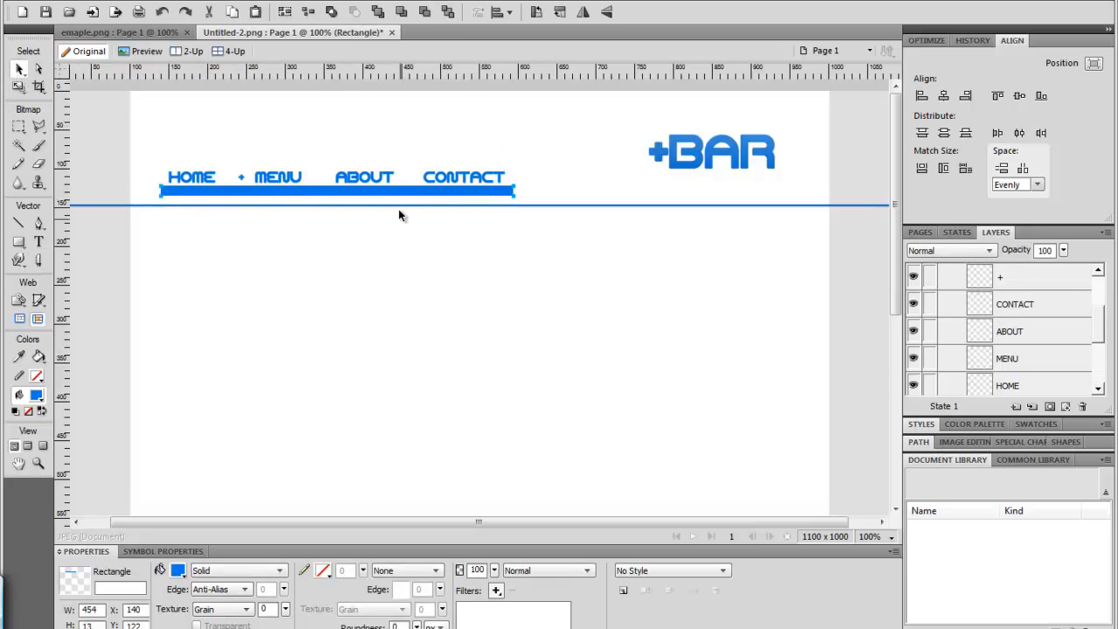
pyautogui.moveTo(383, 185); pyautogui.dragTo(383, 191)
pyautogui.click(444, 151)
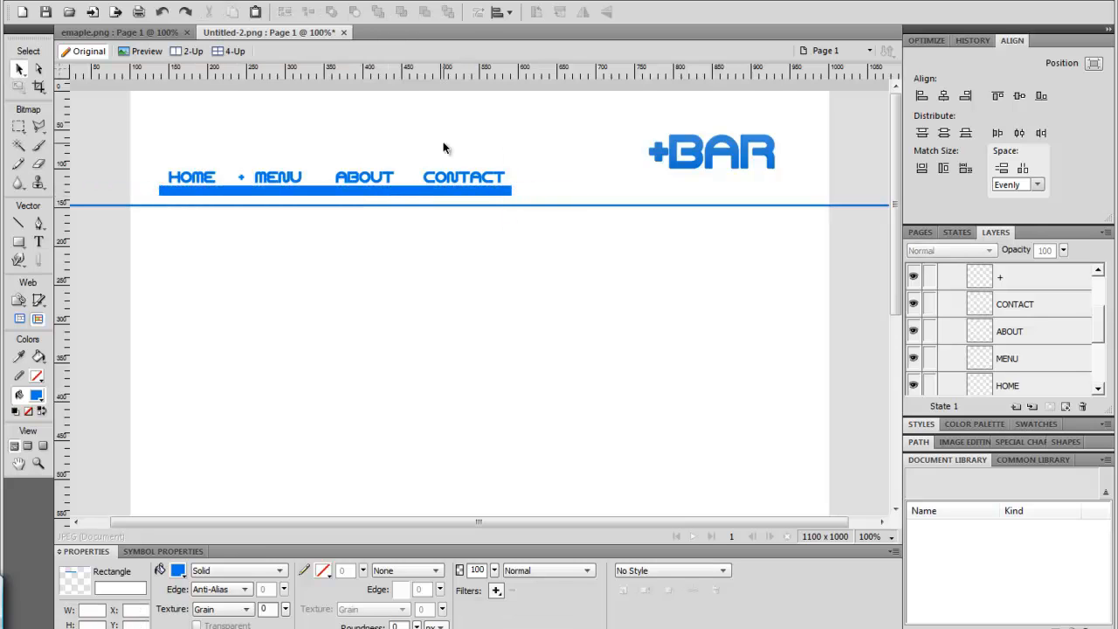
# Soften the blue bar under the menu with a Feather edge of 84
pyautogui.click(503, 191)
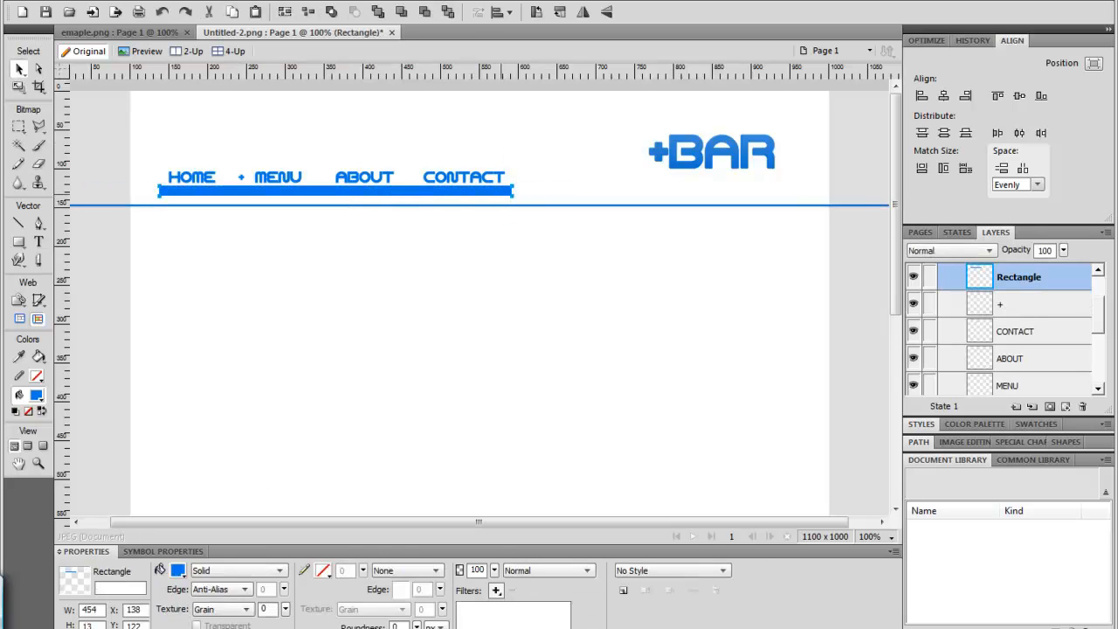
pyautogui.click(246, 589)
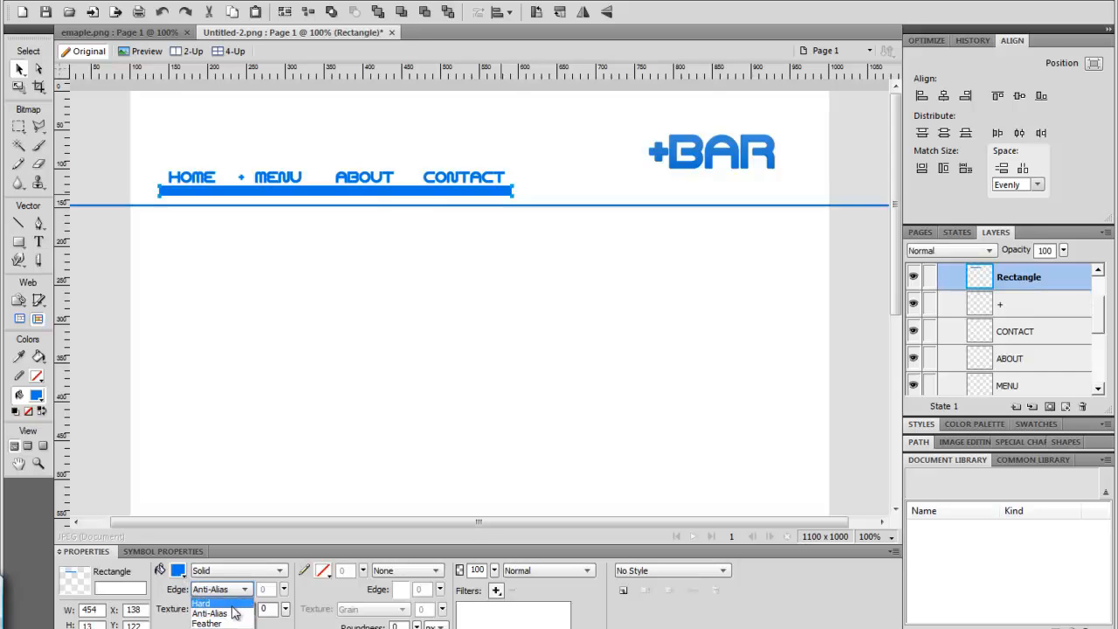
pyautogui.click(210, 620)
pyautogui.moveTo(284, 588); pyautogui.dragTo(302, 535)
pyautogui.click(382, 421)
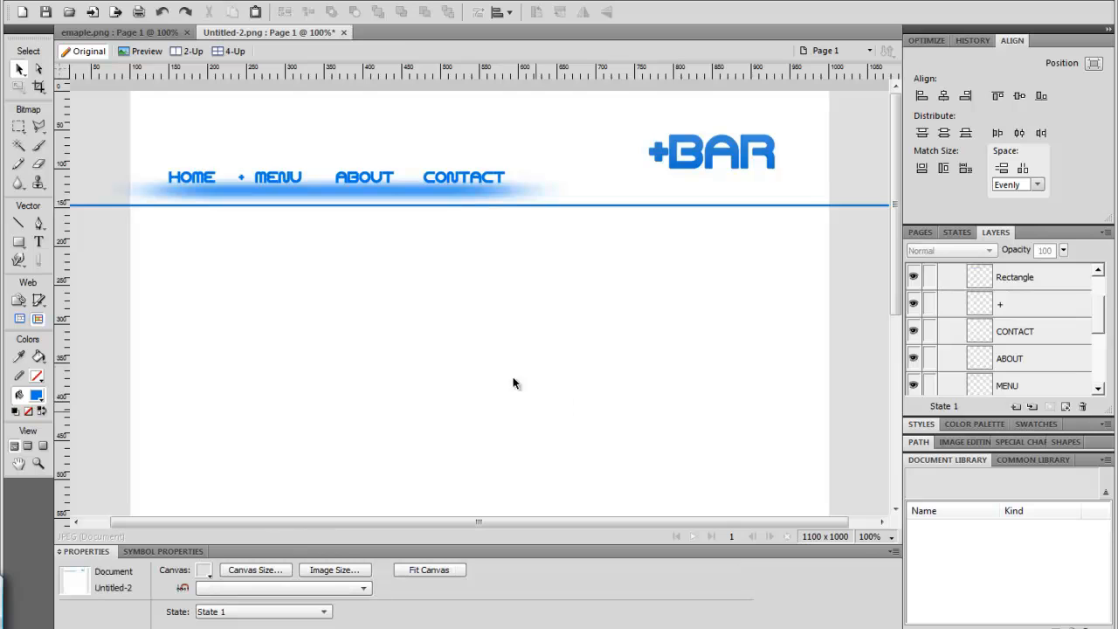
# Reduce the opacity of the feathered bar beneath the menu to 55
pyautogui.click(367, 194)
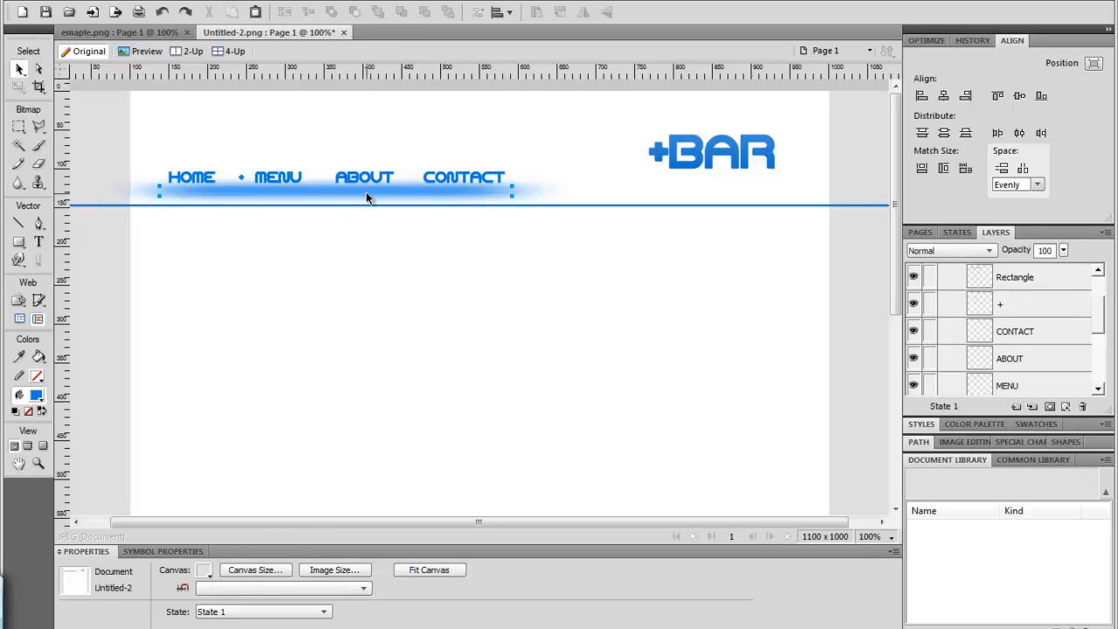
pyautogui.moveTo(495, 572); pyautogui.dragTo(494, 599)
pyautogui.click(489, 420)
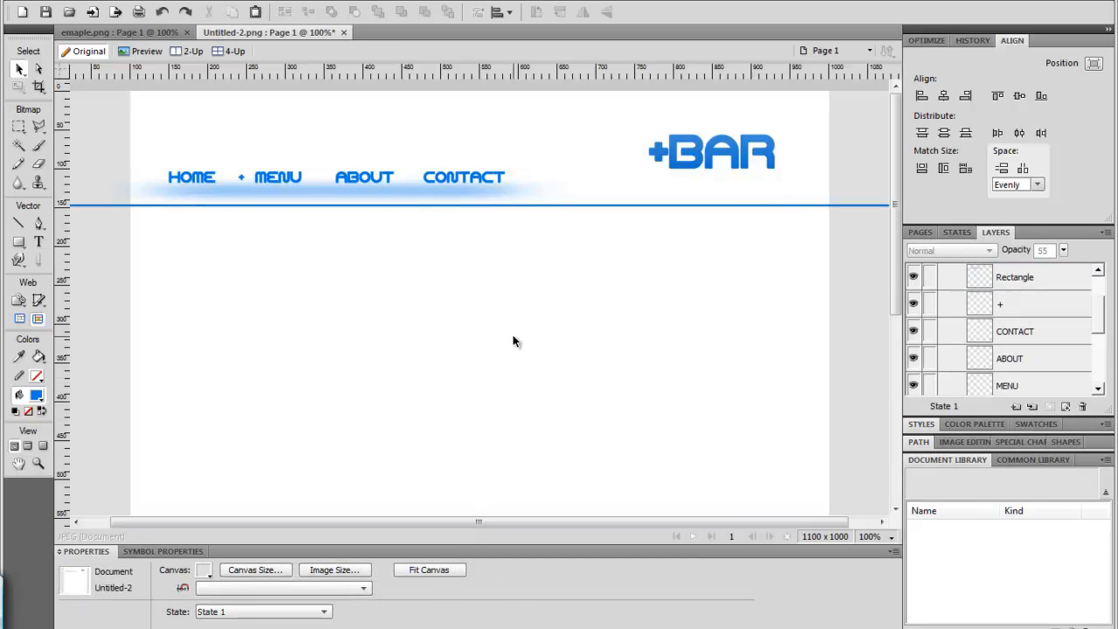
# Move the menu texts, the +, the feathered bar and the +BAR logo together slightly up, to about X 136, Y 29
pyautogui.moveTo(151, 116); pyautogui.dragTo(775, 179)
pyautogui.keyDown('shift'); pyautogui.click(357, 194); pyautogui.keyUp('shift')
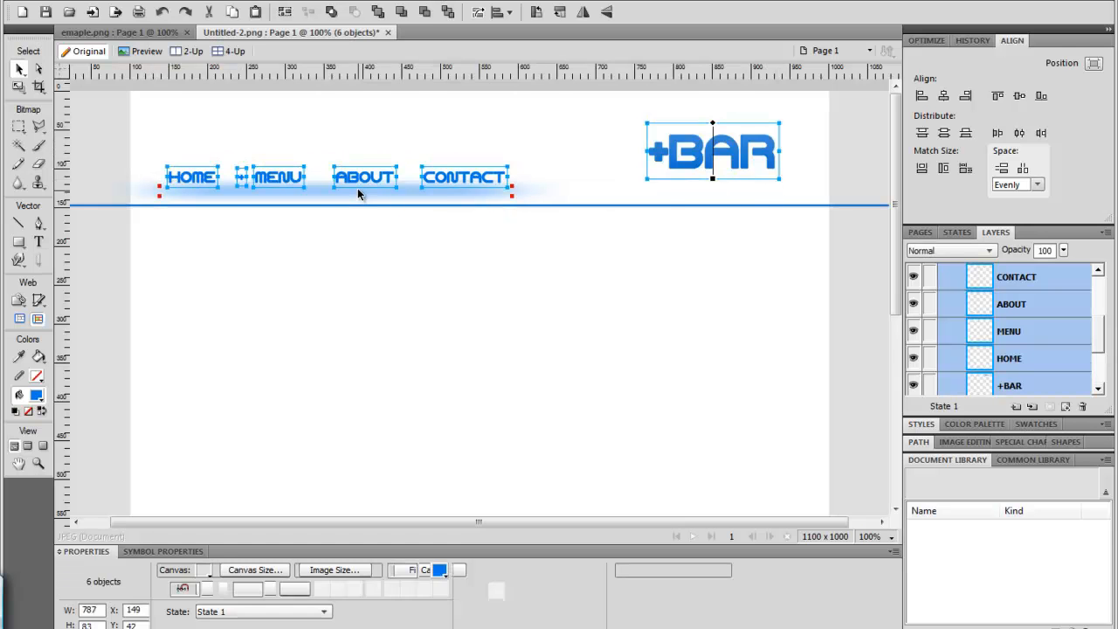
pyautogui.moveTo(398, 194); pyautogui.dragTo(396, 183)
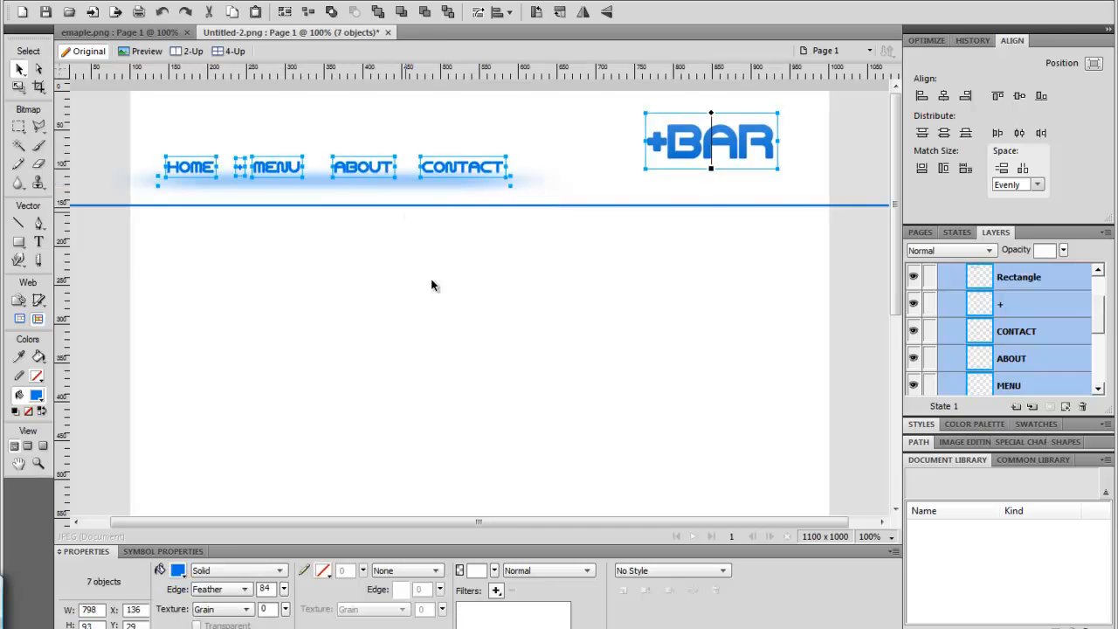
pyautogui.click(426, 307)
# Shift the +BAR logo alone slightly down within the header
pyautogui.moveTo(689, 140); pyautogui.dragTo(699, 146)
pyautogui.click(681, 326)
pyautogui.click(718, 146)
pyautogui.moveTo(718, 145); pyautogui.dragTo(713, 139)
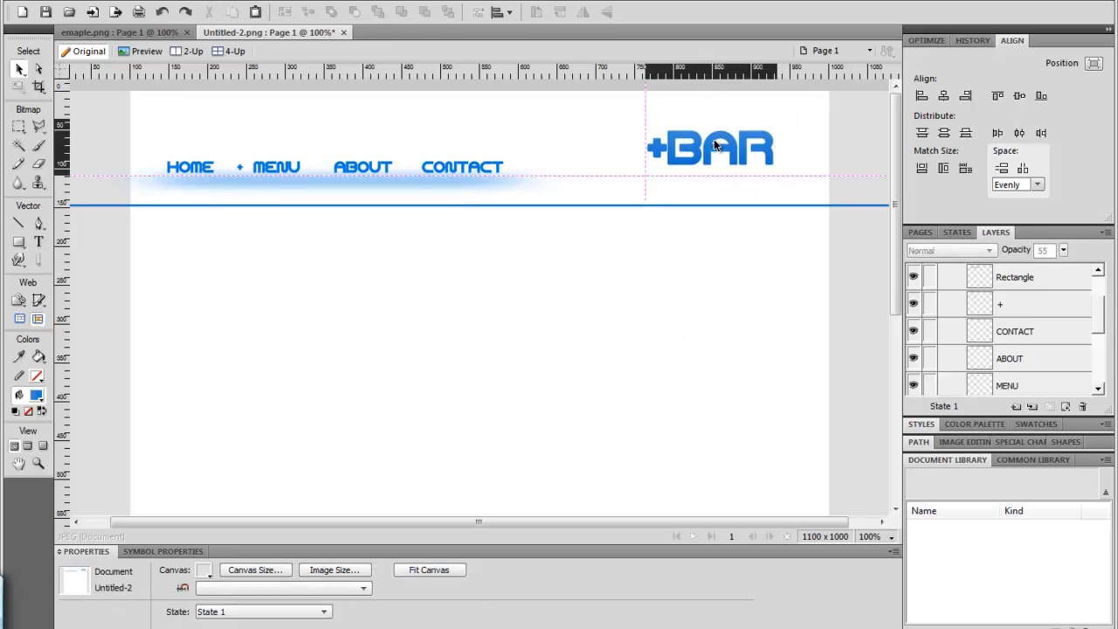
pyautogui.click(604, 319)
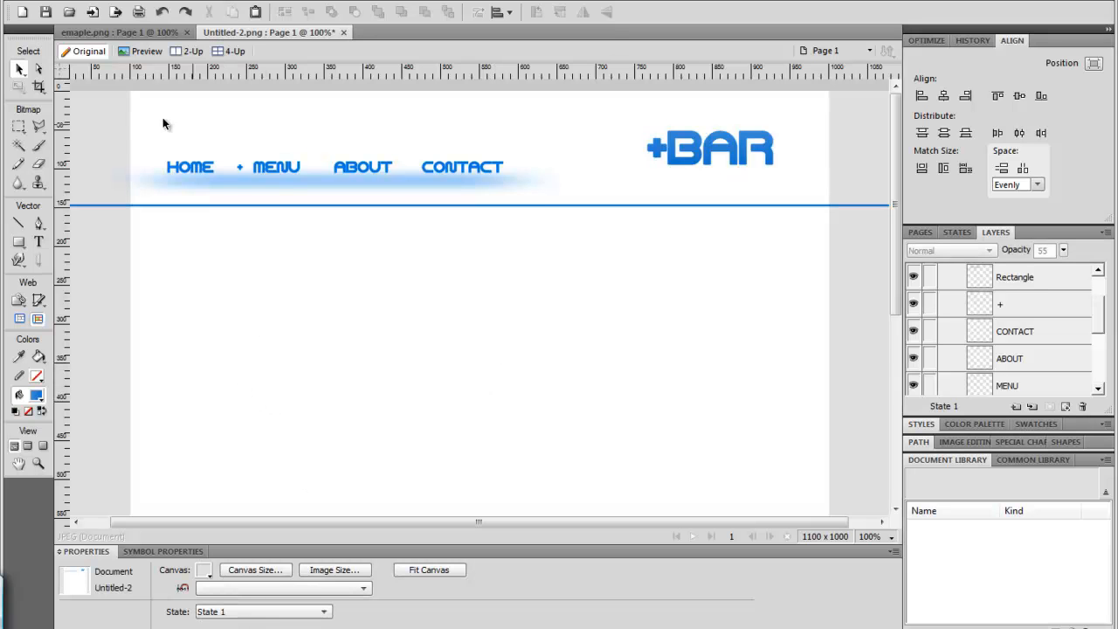
# Move the menu texts, the + and the feathered bar together slightly right and up, to about X 155, Y 82
pyautogui.moveTo(117, 144); pyautogui.dragTo(532, 200)
pyautogui.moveTo(420, 184); pyautogui.dragTo(435, 178)
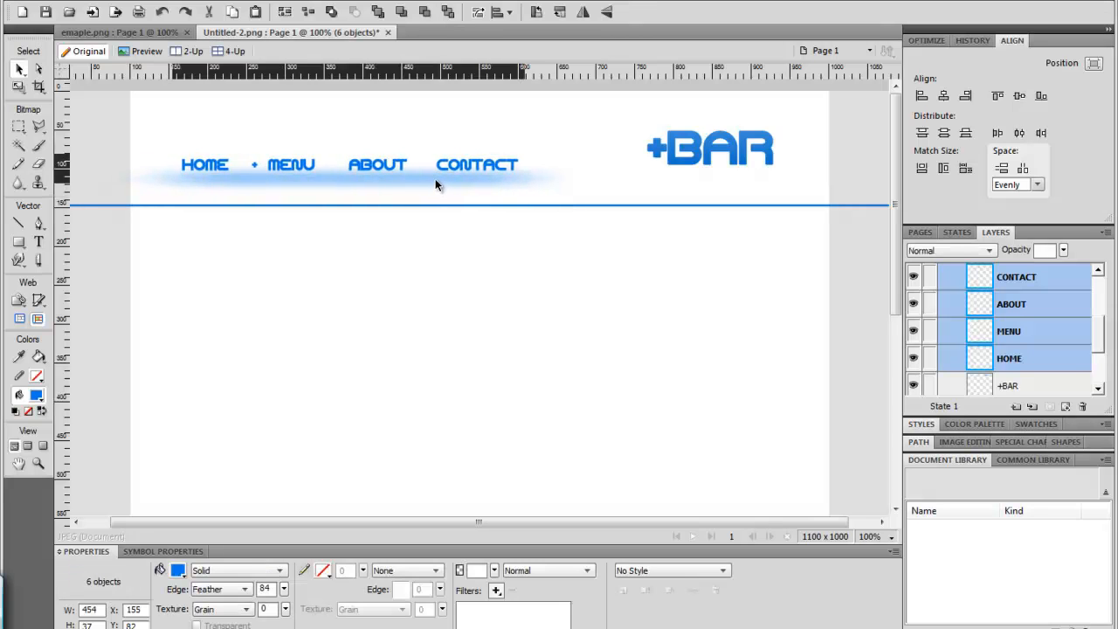
pyautogui.click(408, 301)
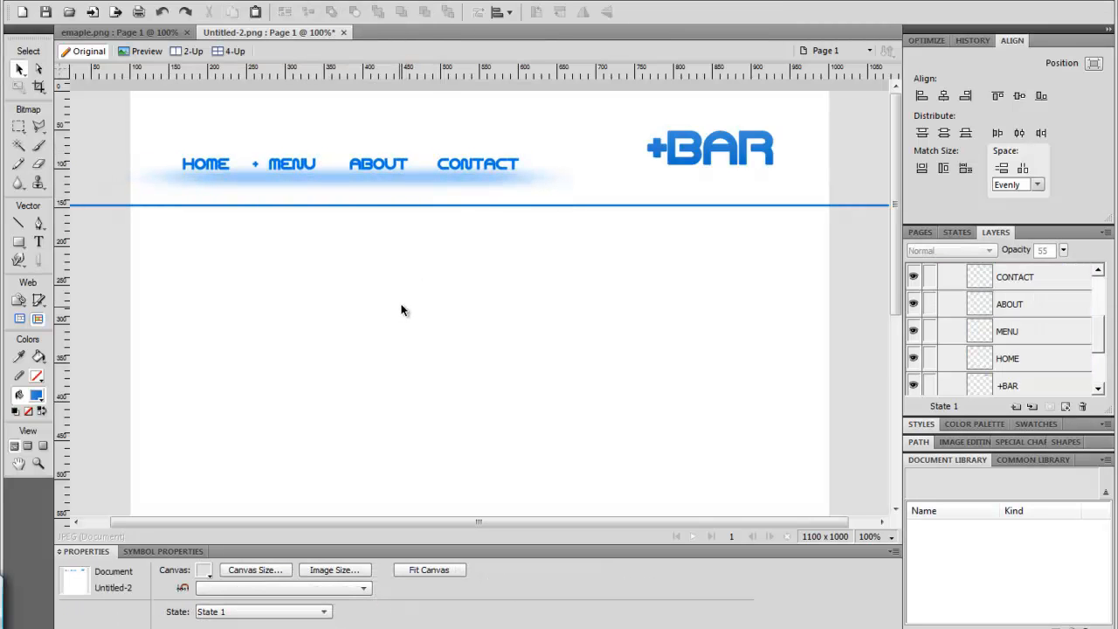
# Draw a large rectangle about 776 by 281 px below the header divider line, at about X 144, Y 198
pyautogui.click(19, 242)
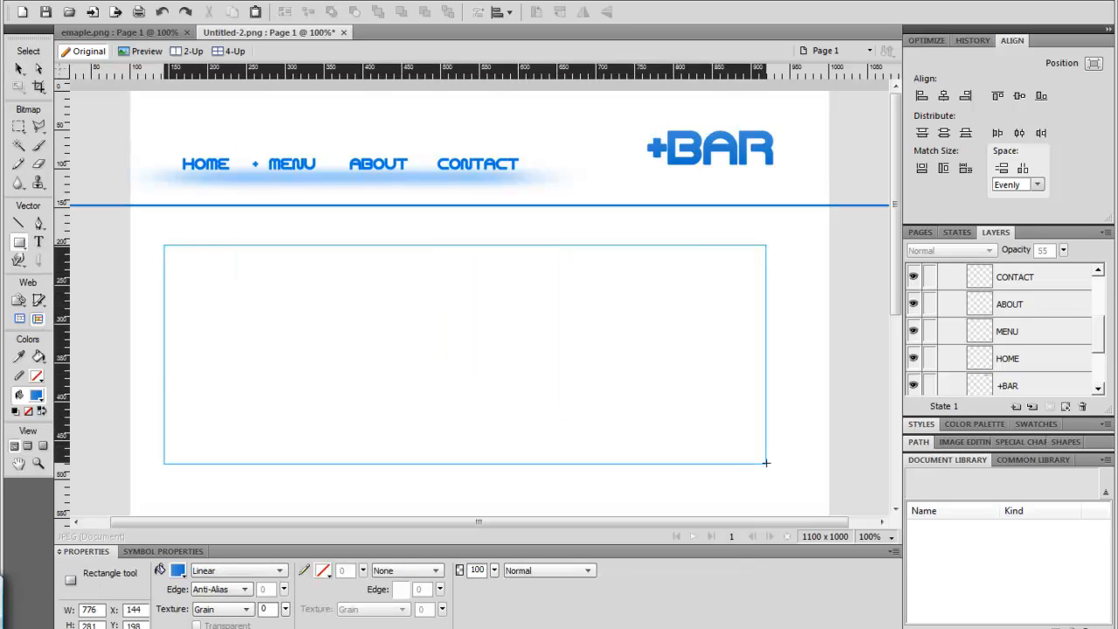